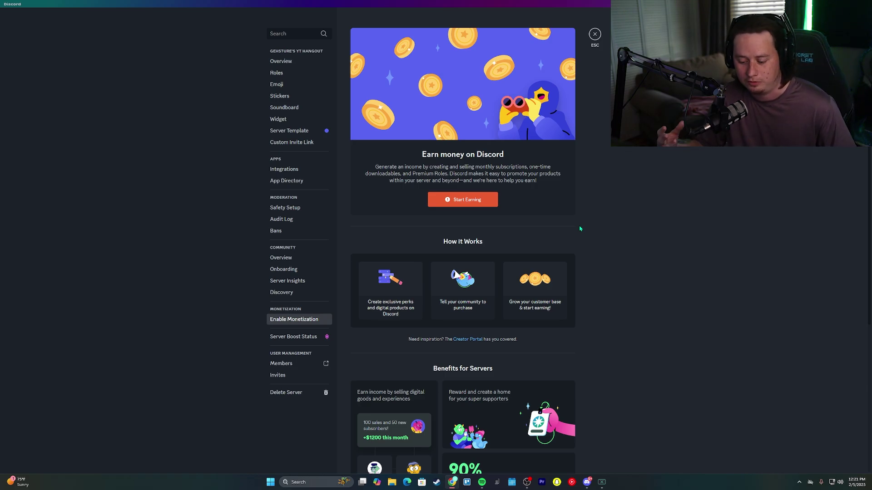
Close Discord's Server Settings to return to the giveaways channel
{"action": "key", "text": "Escape"}
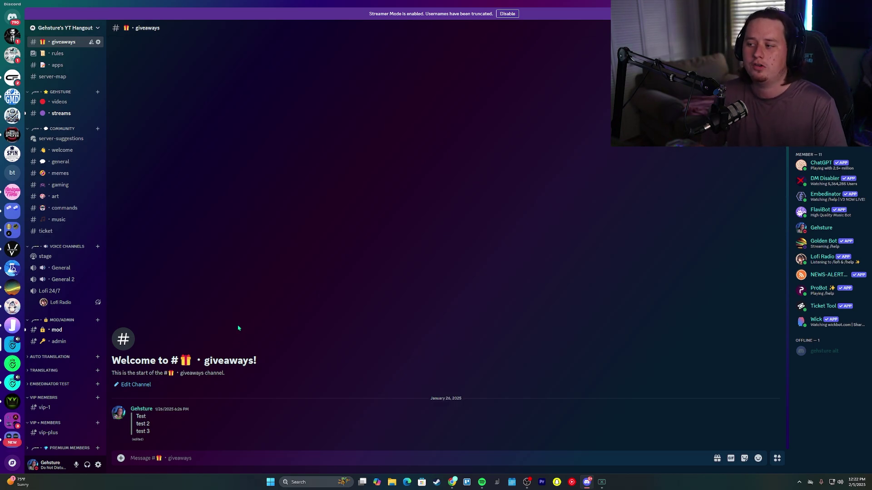
In the browser, open the whop.new/?a=gehsture link and choose to create a new organization
{"action": "key", "text": "alt+Tab"}
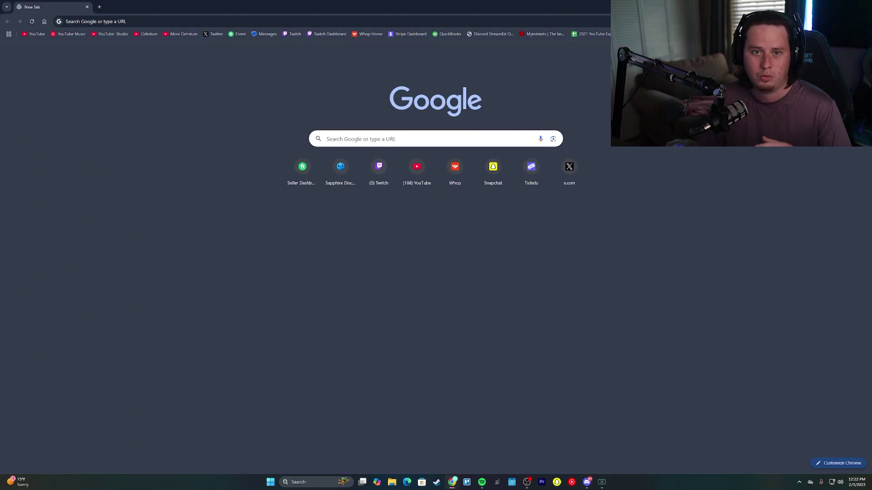
{"action": "left_click", "coordinate": [555, 23]}
{"action": "type", "text": "https://whop.new/?a=gehsture"}
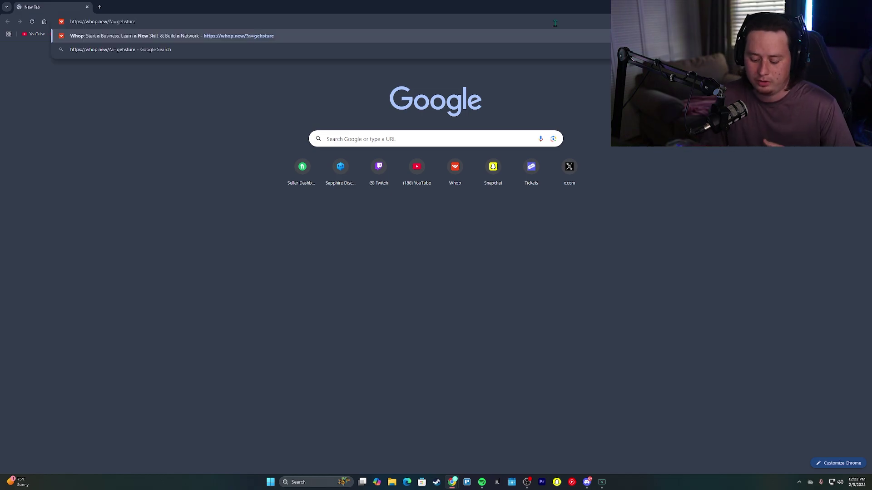
{"action": "key", "text": "Return"}
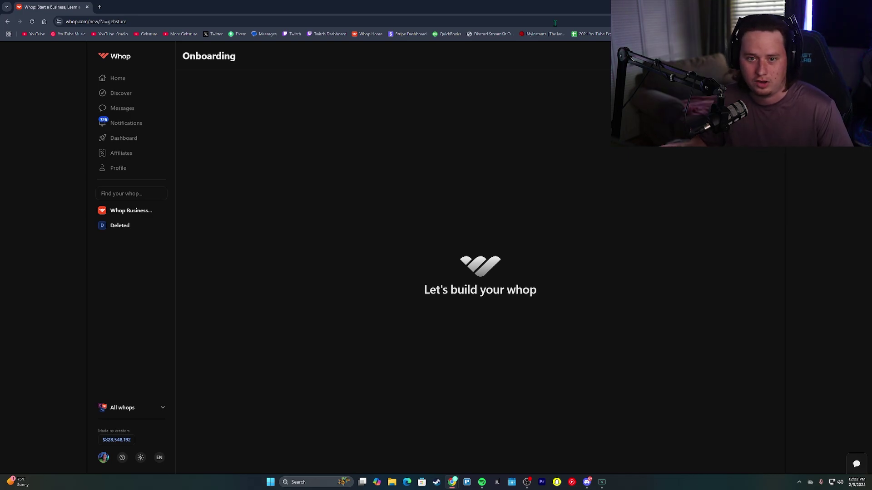
{"action": "left_click", "coordinate": [565, 151]}
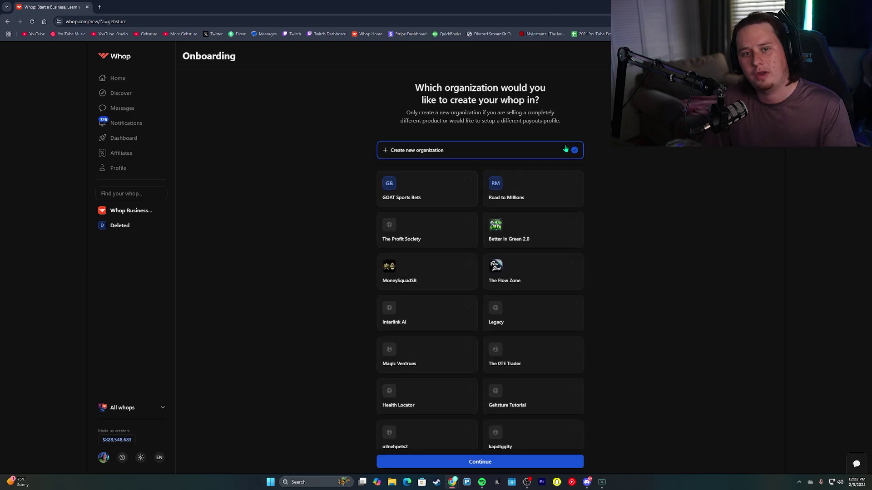
Name the store Gehsture's 2025 Tutorial and describe it as 'Teaching how to setup a Whop'
{"action": "left_click", "coordinate": [514, 468]}
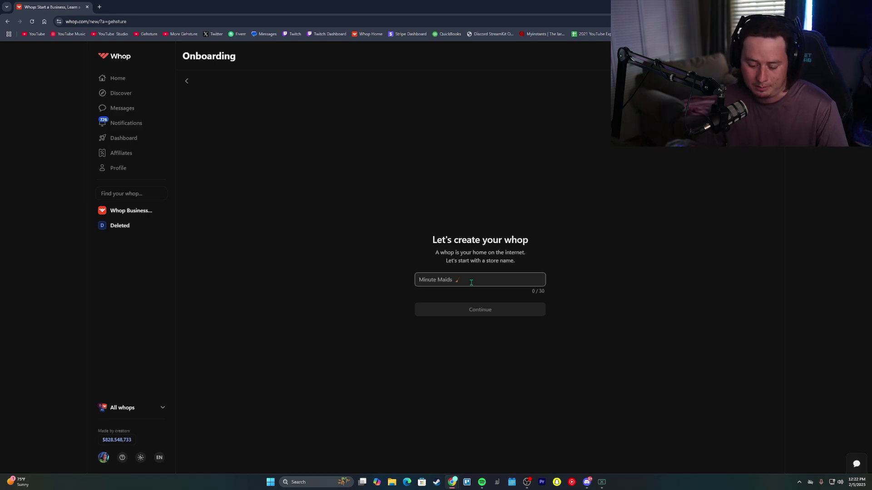
{"action": "type", "text": "Gehsture's 2025 Tutorial"}
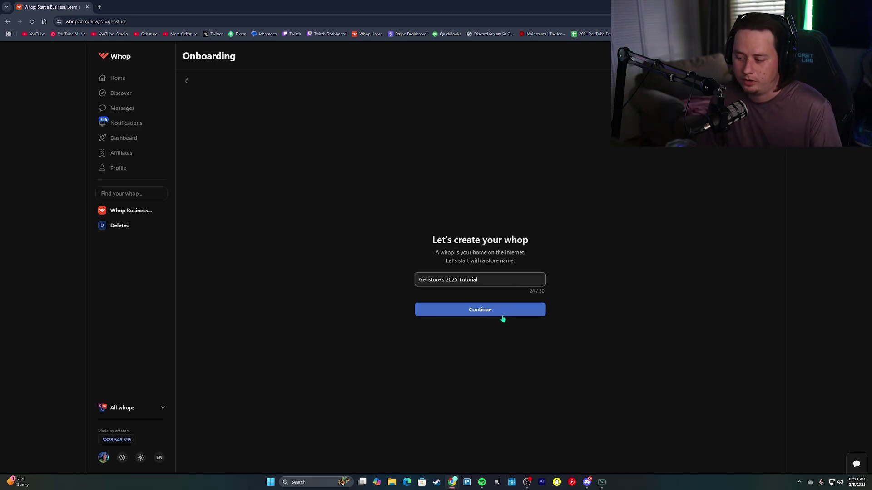
{"action": "left_click", "coordinate": [503, 314]}
{"action": "left_click", "coordinate": [520, 286]}
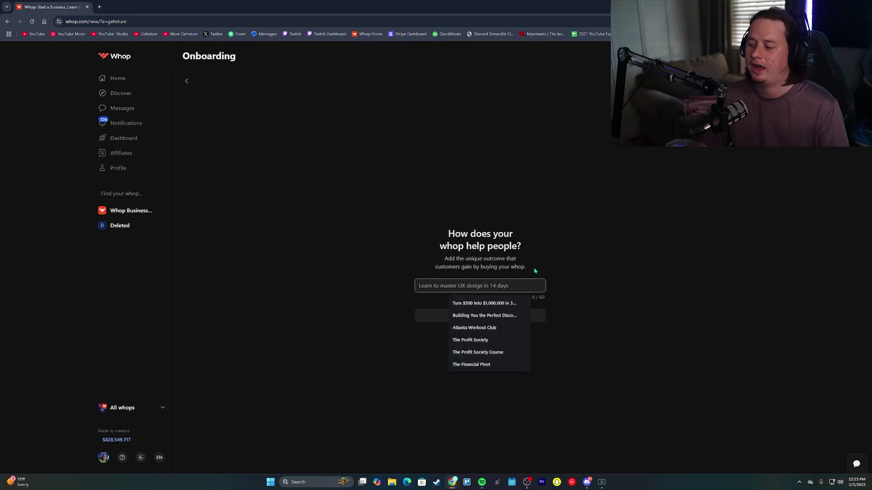
{"action": "left_click", "coordinate": [534, 271]}
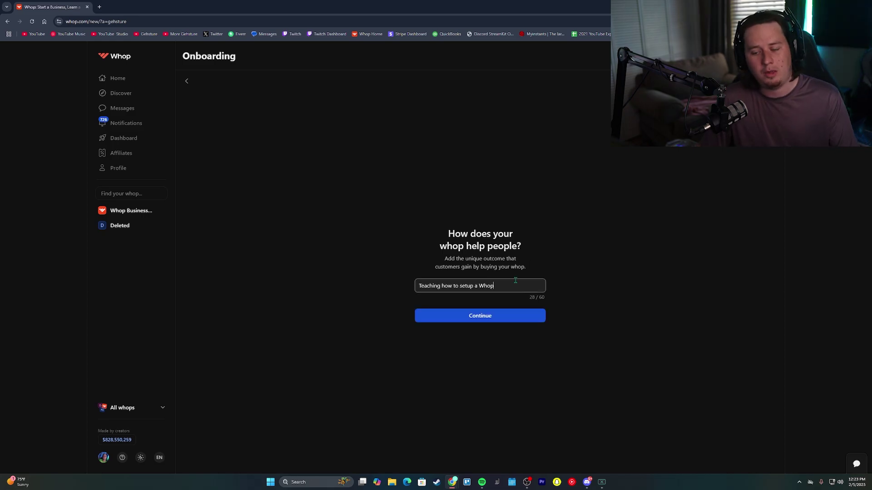
{"action": "left_click_drag", "start_coordinate": [515, 281], "coordinate": [403, 284]}
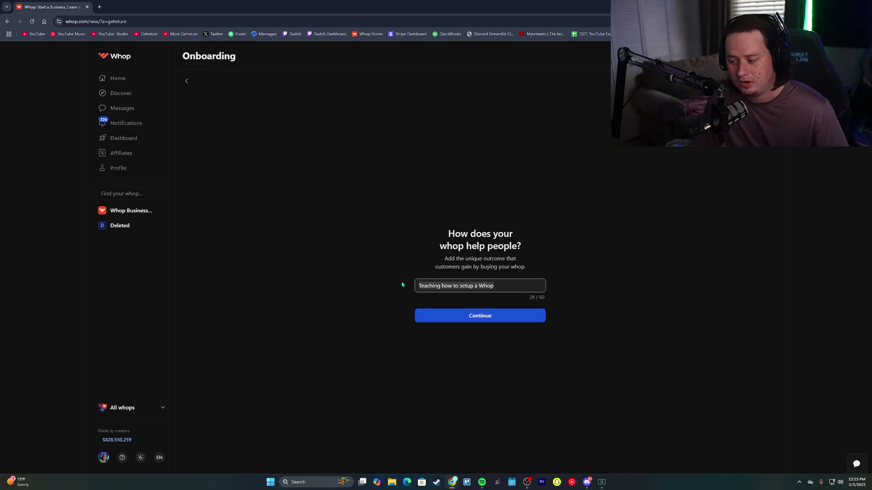
{"action": "left_click", "coordinate": [501, 318]}
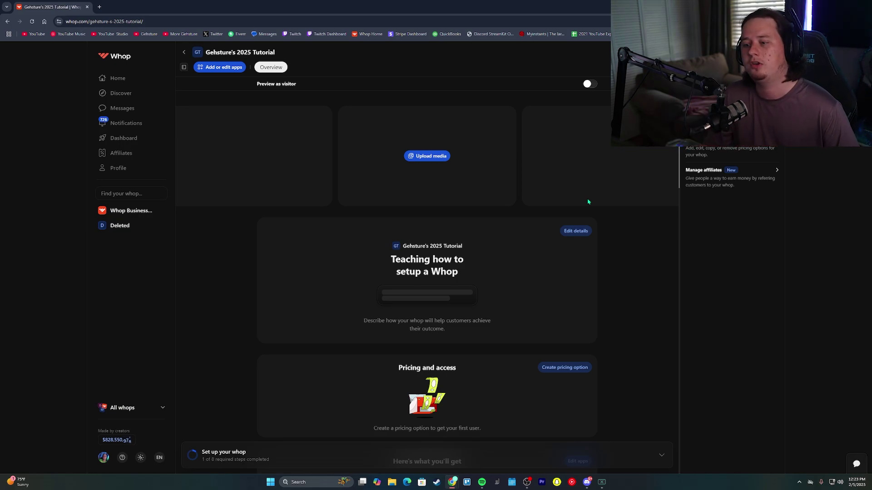
Open the Add new app dialog and scroll through the available apps
{"action": "left_click", "coordinate": [222, 69]}
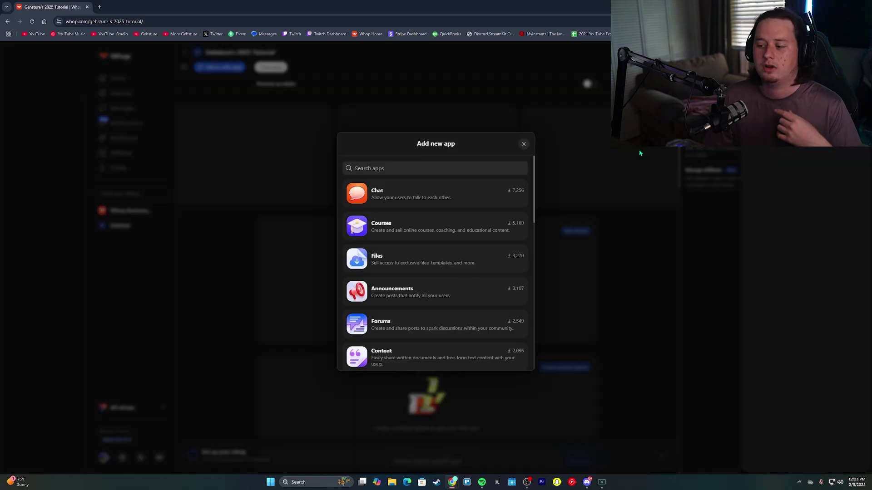
{"action": "scroll", "coordinate": [428, 247], "scroll_direction": "down", "scroll_amount": 1}
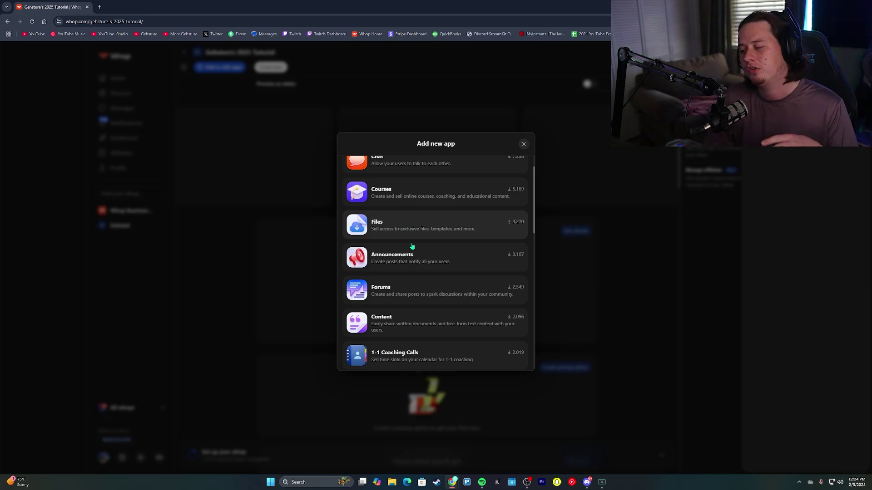
{"action": "scroll", "coordinate": [414, 236], "scroll_direction": "up", "scroll_amount": 1}
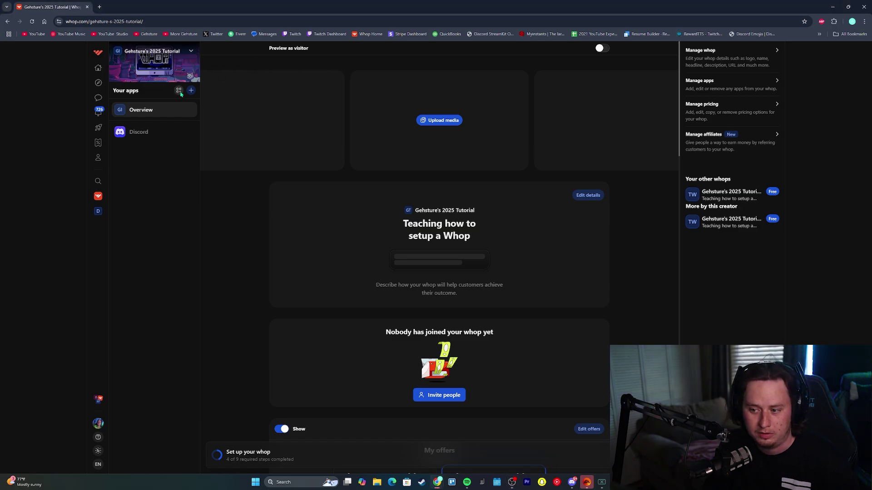
Bring up the new-app list from Edit apps, then close it without adding anything
{"action": "left_click", "coordinate": [179, 92]}
{"action": "left_click", "coordinate": [789, 92]}
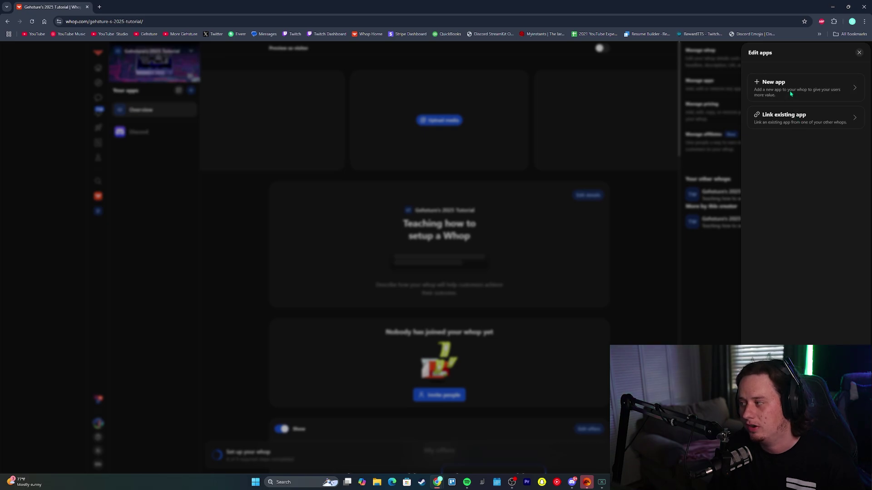
{"action": "scroll", "coordinate": [438, 200], "scroll_direction": "down", "scroll_amount": 2}
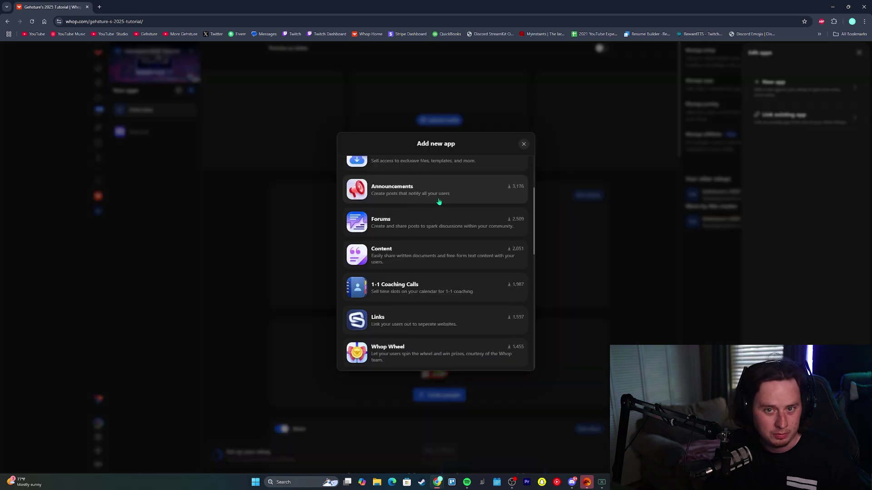
{"action": "left_click", "coordinate": [271, 198]}
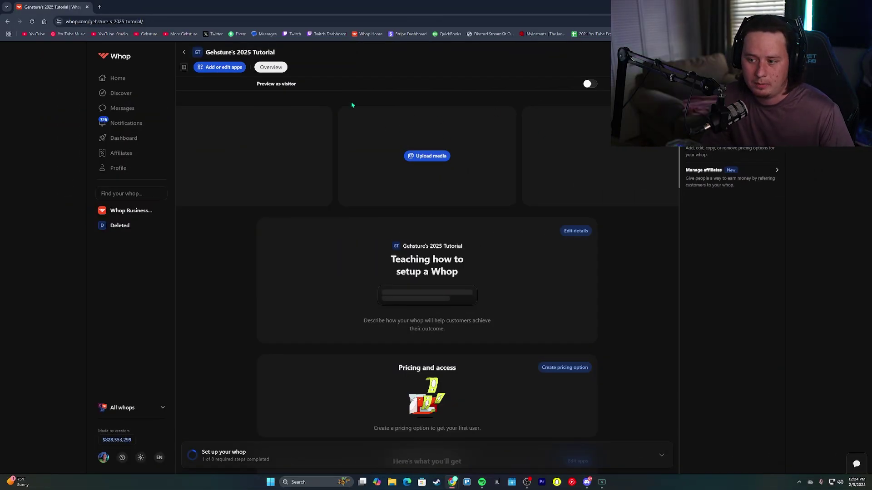
Search 'disc' and add the Discord app to the whop as a visible app
{"action": "left_click", "coordinate": [220, 72]}
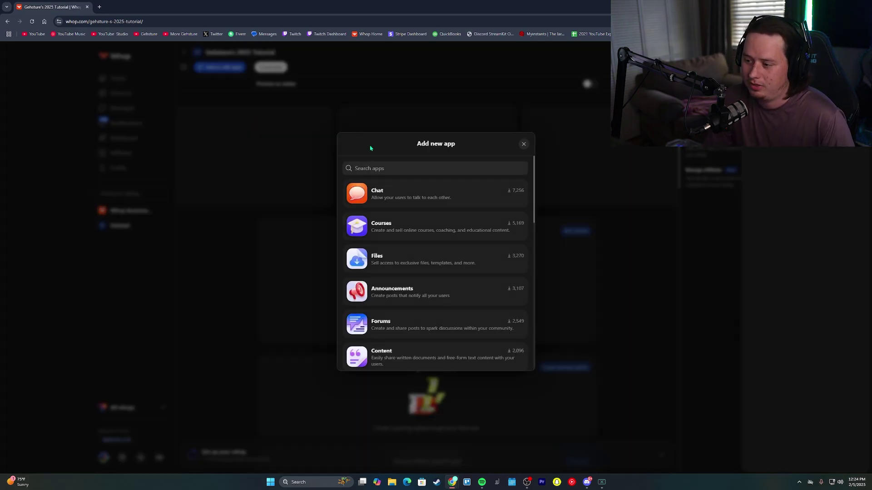
{"action": "left_click", "coordinate": [364, 172]}
{"action": "type", "text": "disc"}
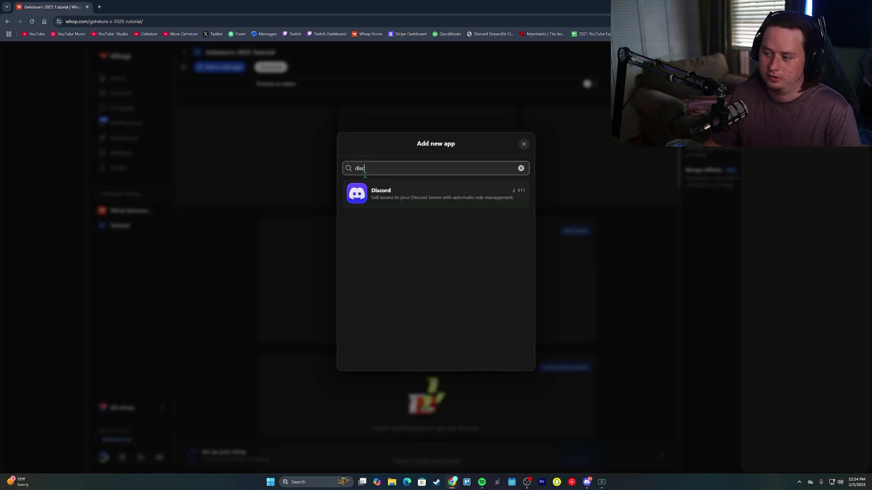
{"action": "left_click", "coordinate": [393, 201]}
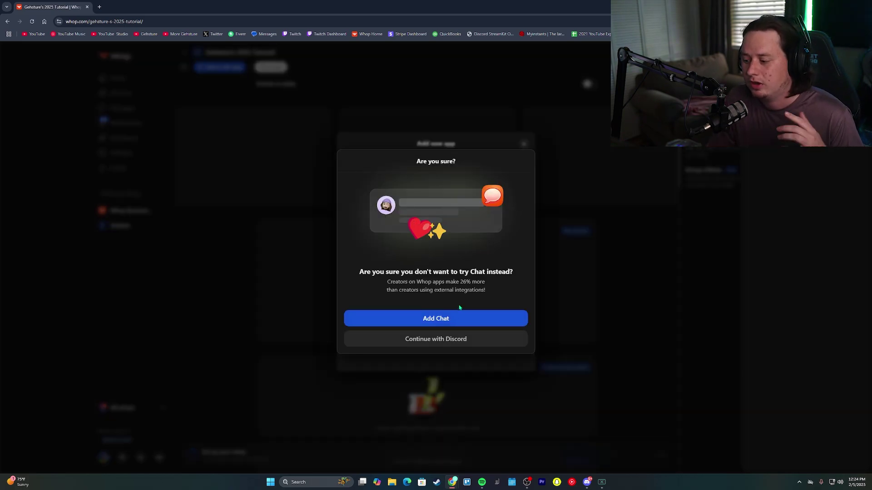
{"action": "left_click_drag", "start_coordinate": [483, 273], "coordinate": [403, 273]}
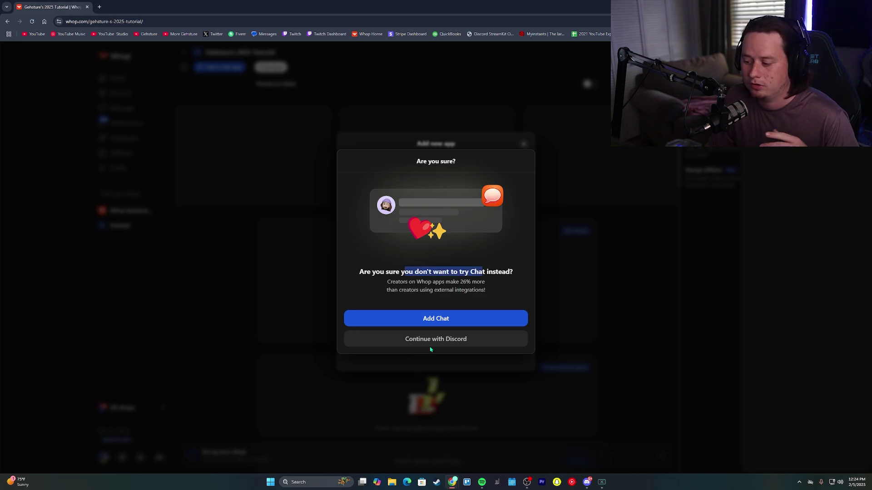
{"action": "left_click", "coordinate": [430, 350]}
{"action": "left_click", "coordinate": [433, 344]}
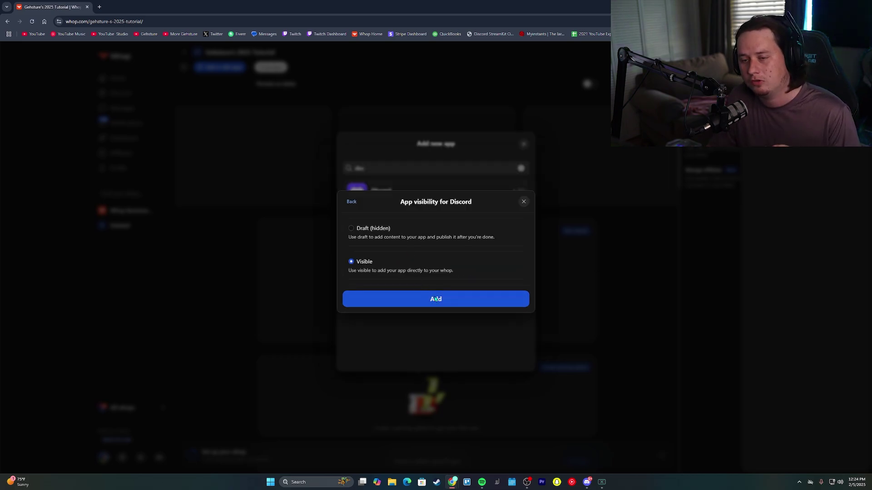
{"action": "left_click", "coordinate": [434, 300]}
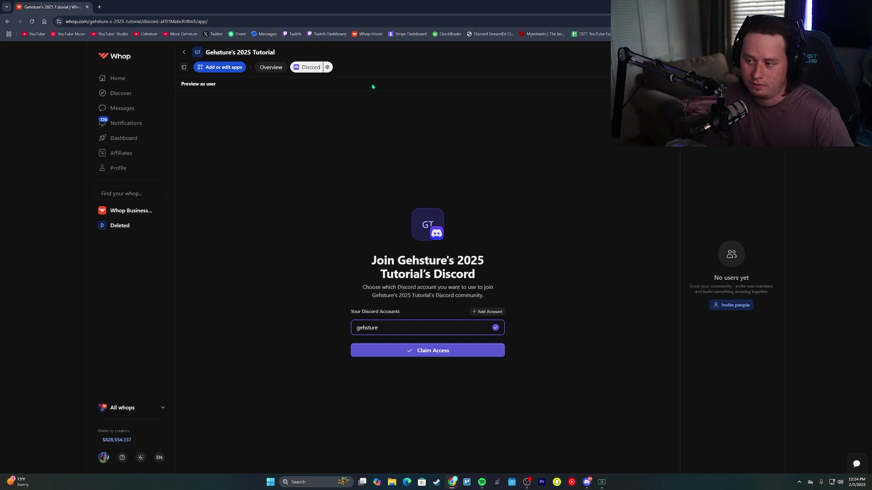
From the Discord app's settings Configure tab, start connecting a Discord server
{"action": "left_click", "coordinate": [328, 68]}
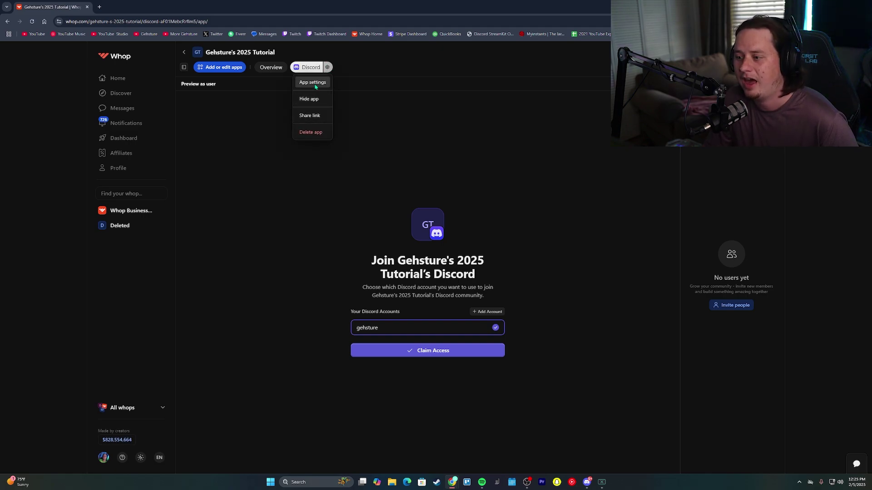
{"action": "left_click", "coordinate": [313, 83]}
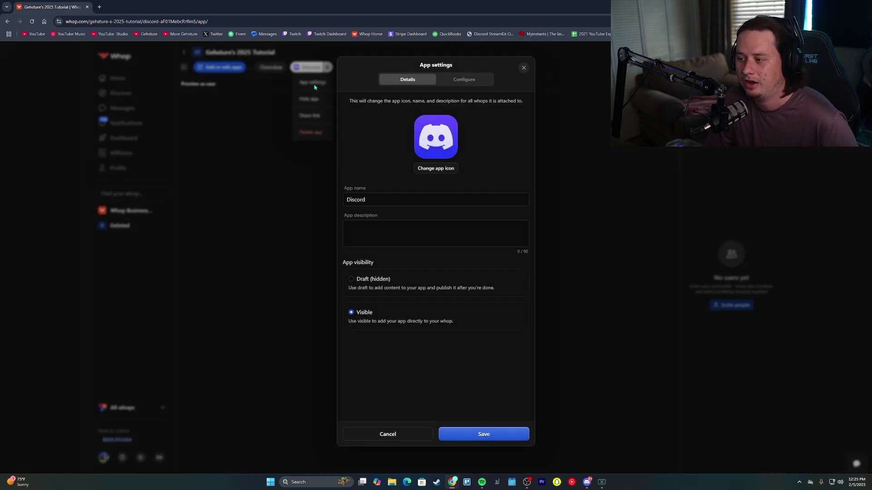
{"action": "left_click", "coordinate": [455, 80]}
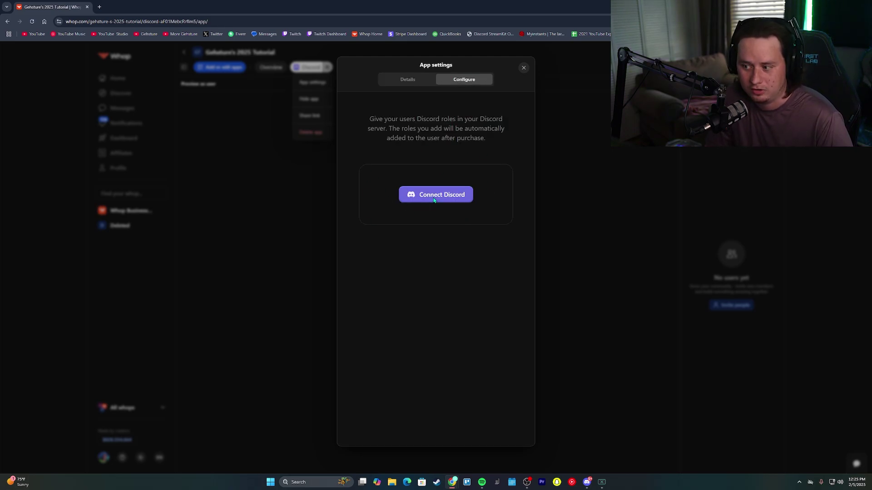
{"action": "left_click", "coordinate": [435, 196]}
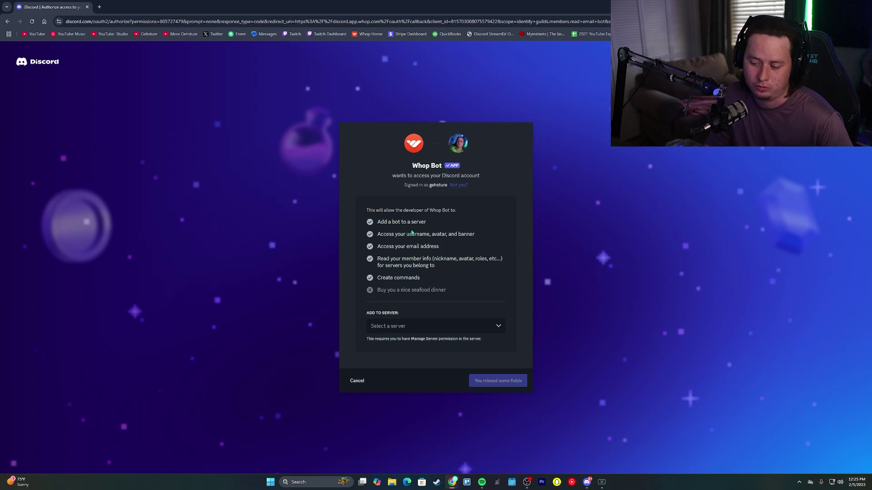
Authorize Whop Bot on the Gehsture's YT Hangout server and pass the captcha
{"action": "left_click", "coordinate": [410, 326]}
{"action": "left_click", "coordinate": [458, 413]}
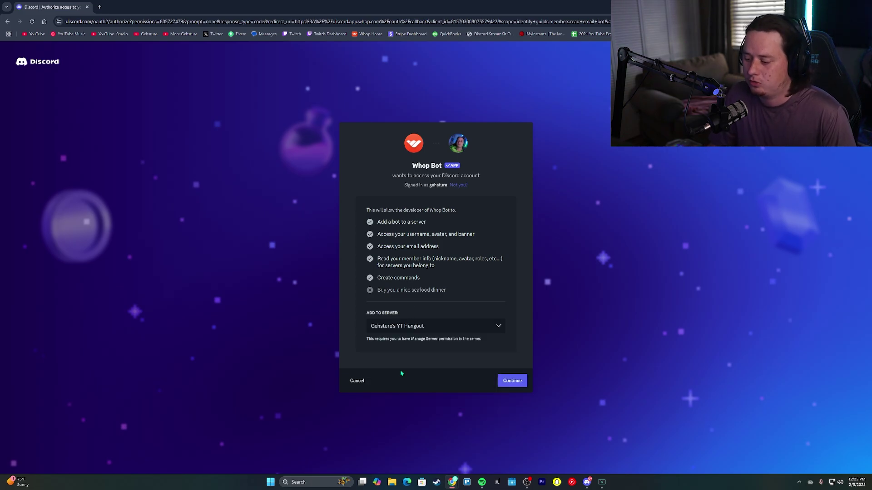
{"action": "left_click", "coordinate": [499, 379]}
{"action": "left_click", "coordinate": [506, 451]}
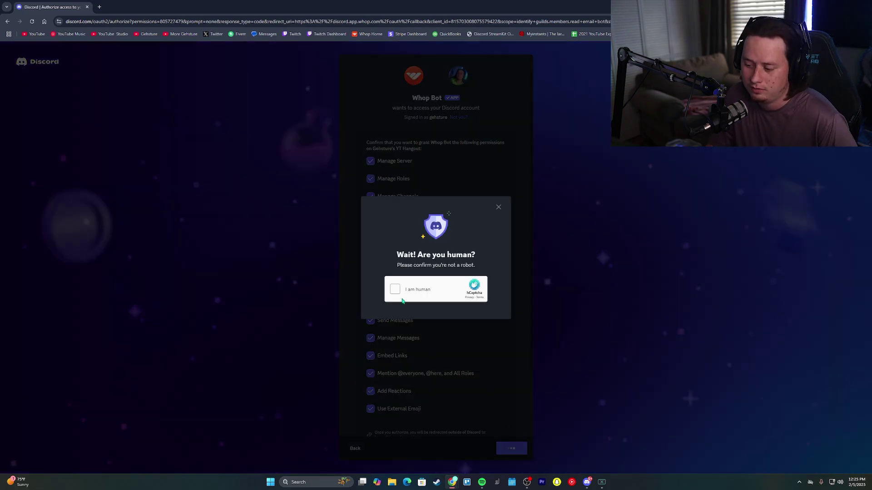
{"action": "left_click", "coordinate": [395, 290]}
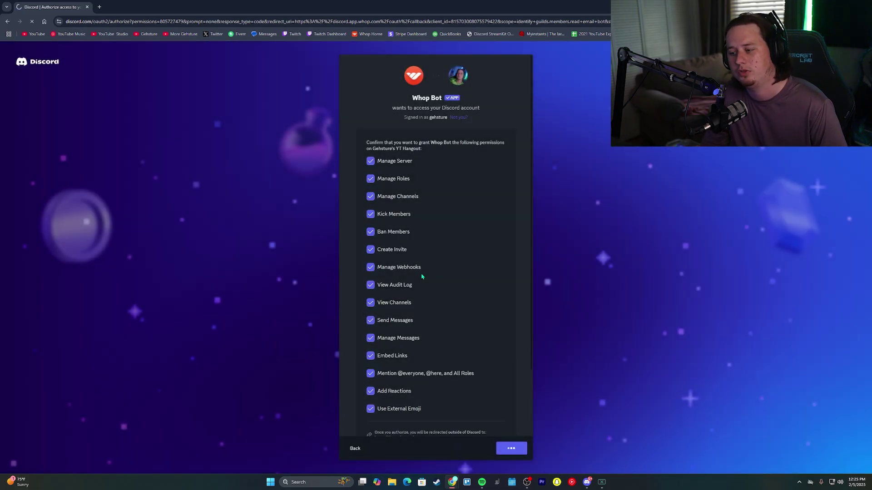
{"action": "key", "text": "alt+Tab"}
{"action": "left_click", "coordinate": [170, 321]}
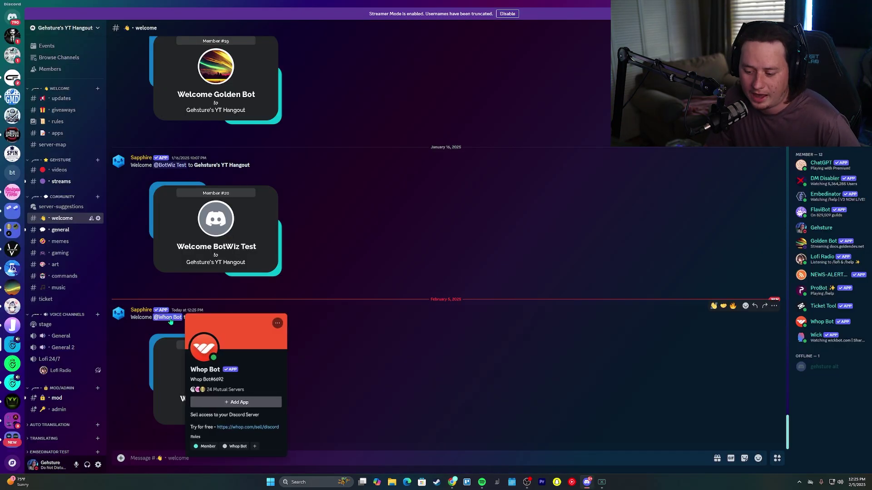
{"action": "left_click", "coordinate": [359, 241]}
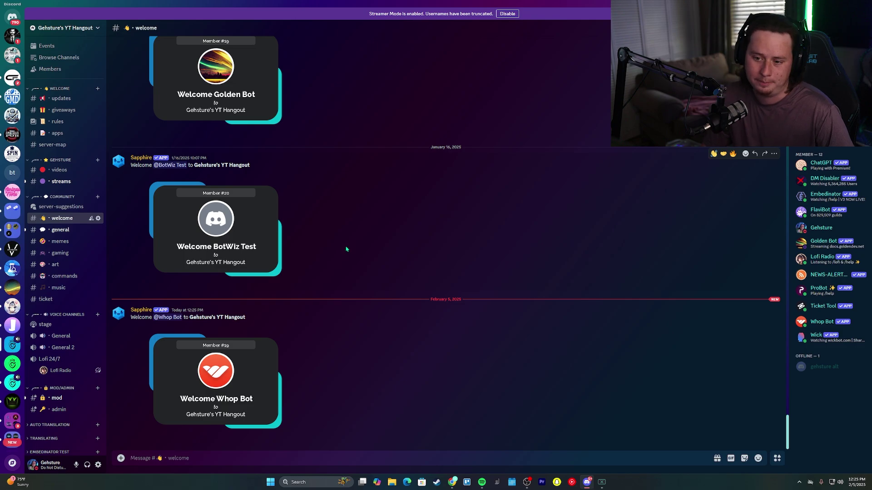
{"action": "key", "text": "super+Right"}
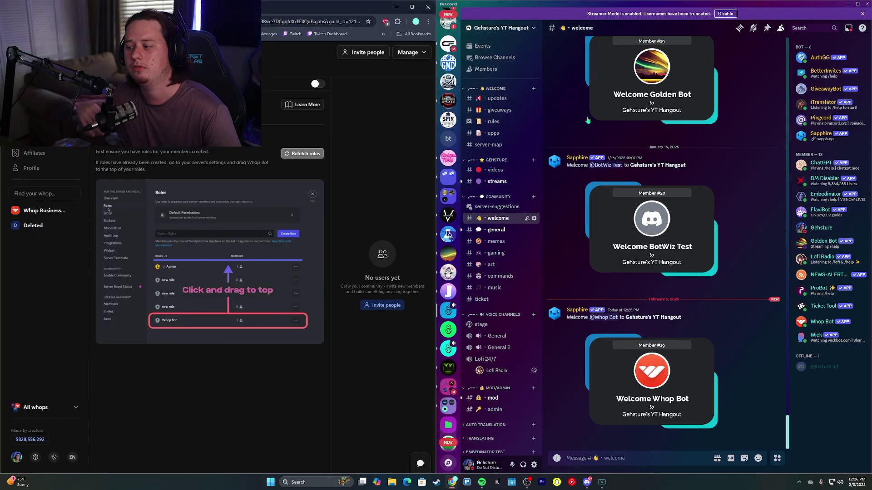
In Server Settings > Roles, move Whop Bot to the top of the role list and save
{"action": "left_click", "coordinate": [519, 30]}
{"action": "left_click", "coordinate": [519, 29]}
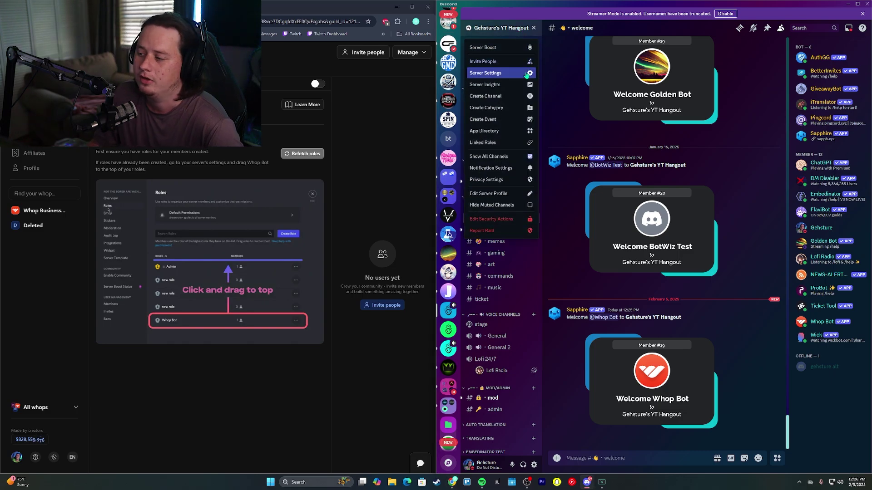
{"action": "left_click", "coordinate": [526, 74]}
{"action": "left_click", "coordinate": [506, 74]}
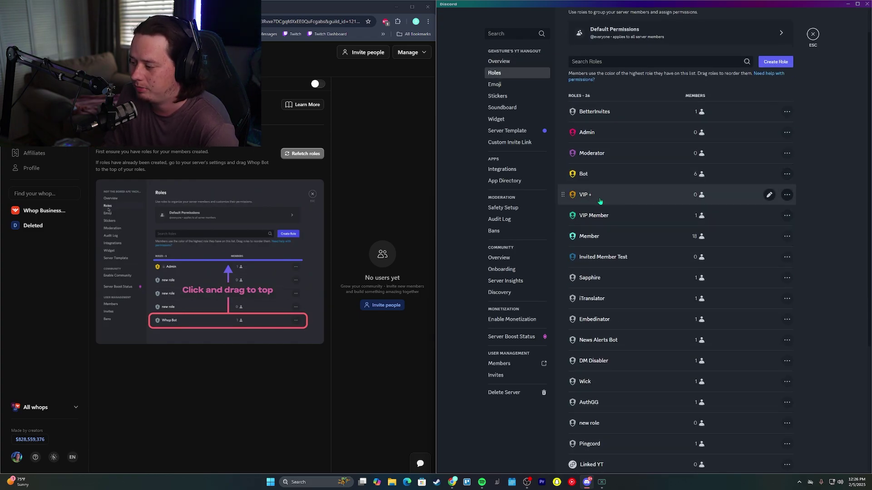
{"action": "scroll", "coordinate": [601, 202], "scroll_direction": "down", "scroll_amount": 5}
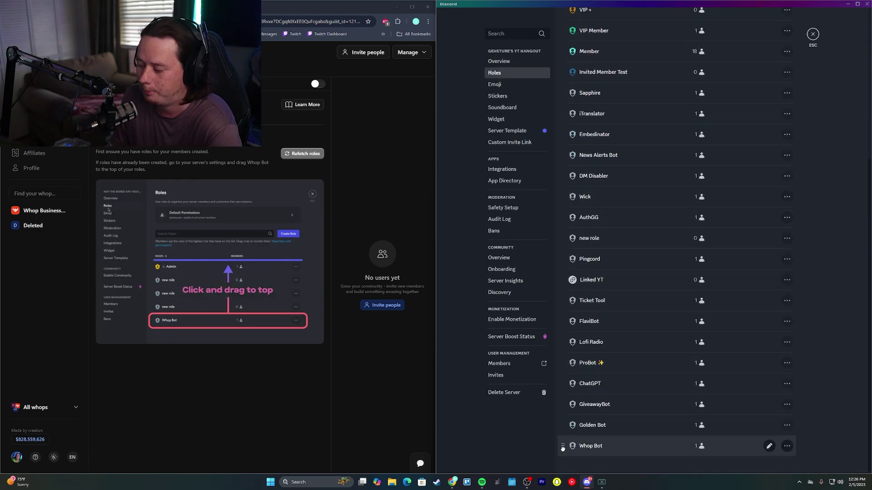
{"action": "left_click_drag", "start_coordinate": [586, 446], "coordinate": [570, 91]}
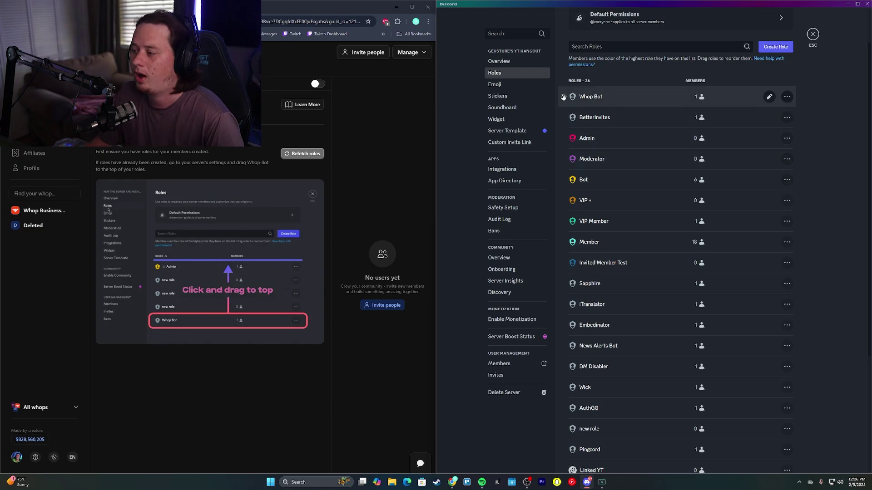
{"action": "left_click_drag", "start_coordinate": [581, 97], "coordinate": [578, 232]}
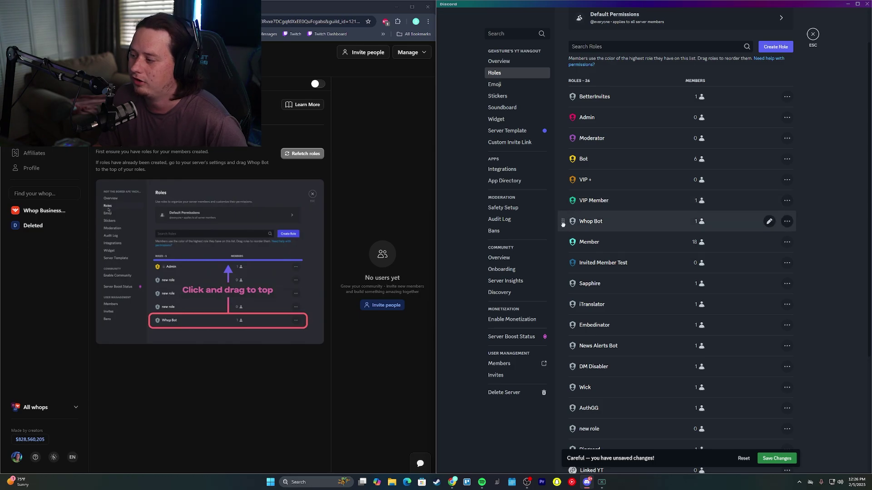
{"action": "left_click_drag", "start_coordinate": [563, 223], "coordinate": [564, 96]}
{"action": "left_click", "coordinate": [777, 459]}
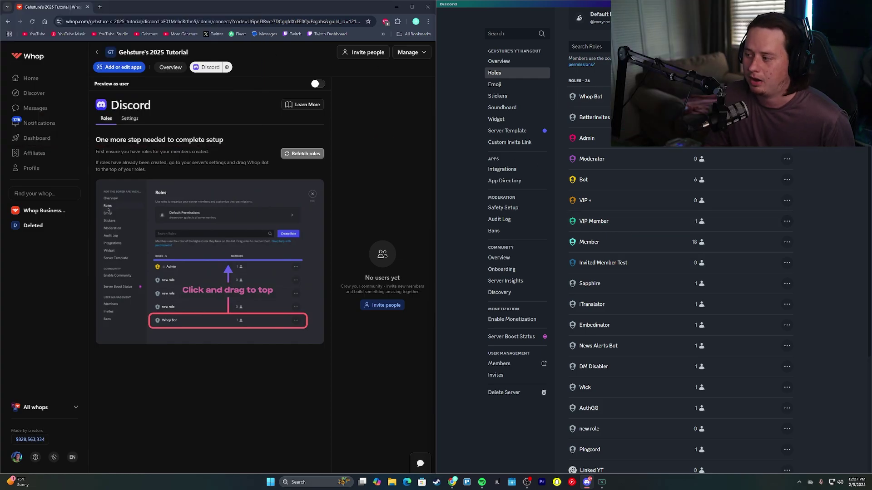
Refetch the server roles, add VIP Member, and return to the maximized whop Overview
{"action": "left_click", "coordinate": [299, 156]}
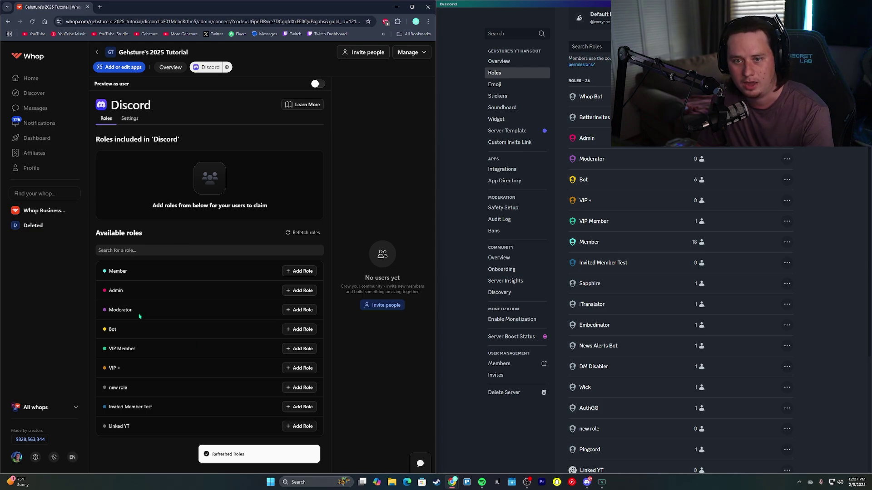
{"action": "left_click", "coordinate": [300, 349]}
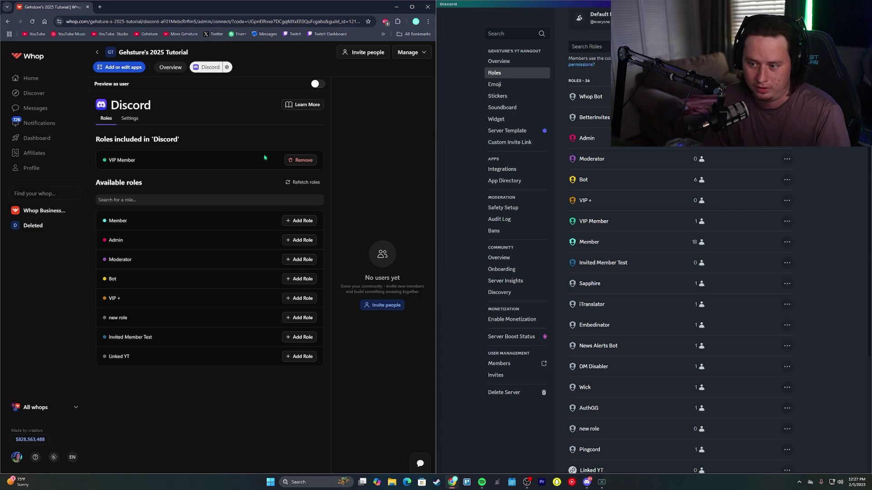
{"action": "left_click", "coordinate": [835, 4]}
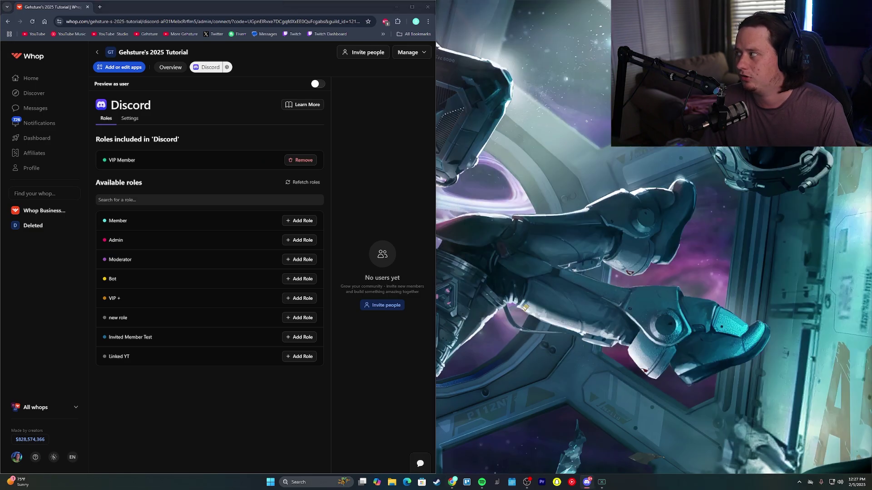
{"action": "left_click", "coordinate": [412, 7]}
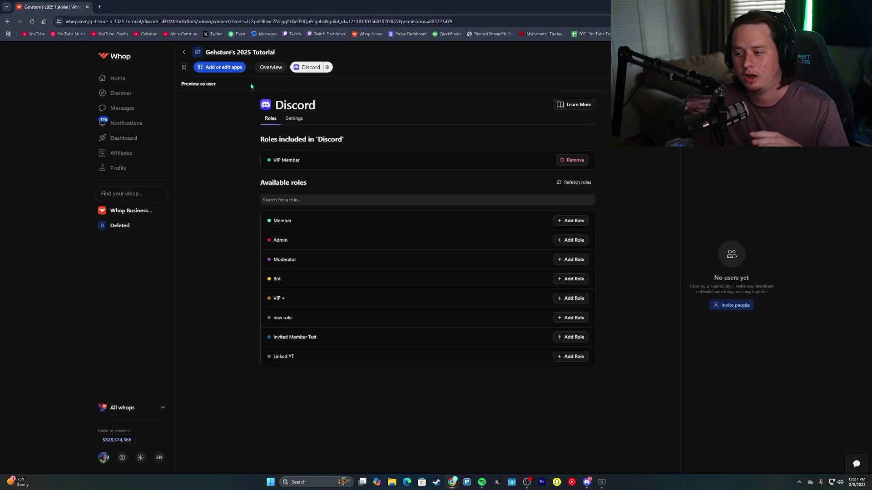
{"action": "left_click", "coordinate": [269, 70]}
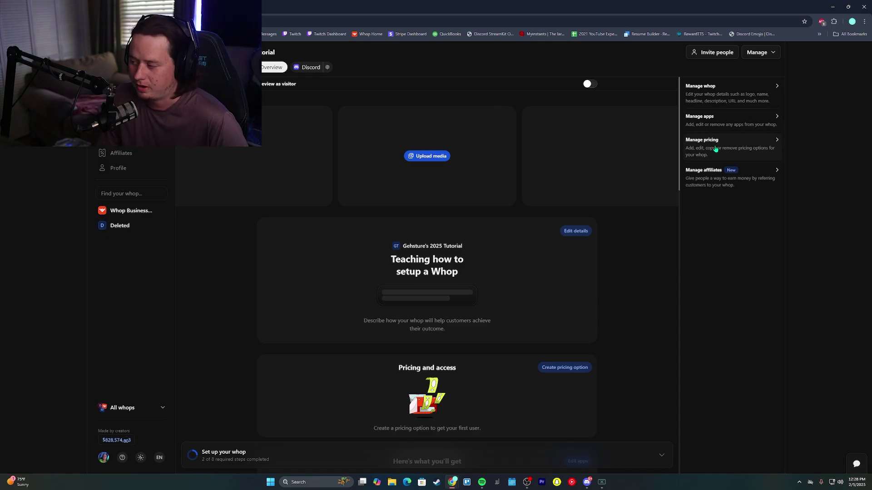
Start a new paid pricing option billed as a recurring subscription
{"action": "left_click", "coordinate": [715, 149]}
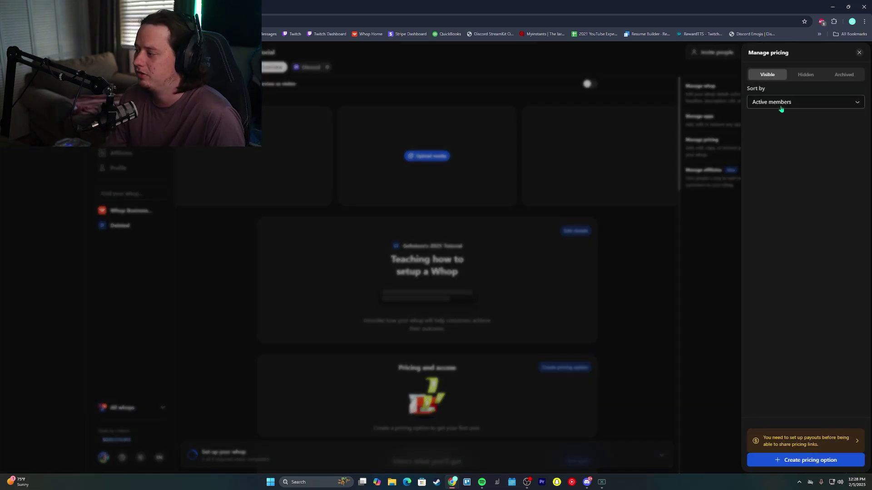
{"action": "left_click", "coordinate": [806, 461]}
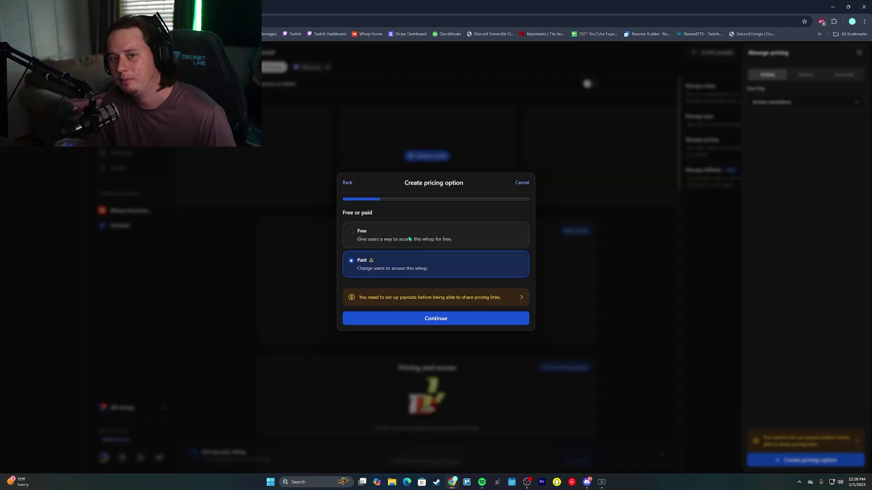
{"action": "left_click", "coordinate": [410, 238]}
{"action": "left_click", "coordinate": [399, 278]}
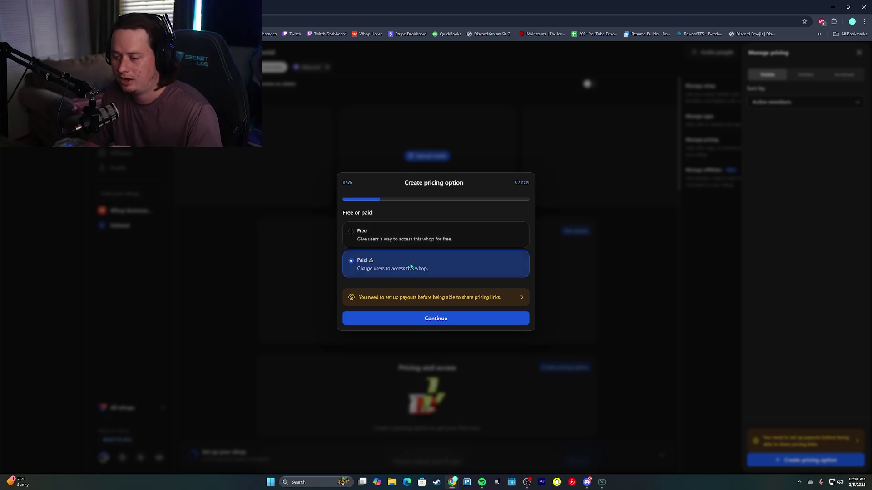
{"action": "left_click", "coordinate": [446, 324]}
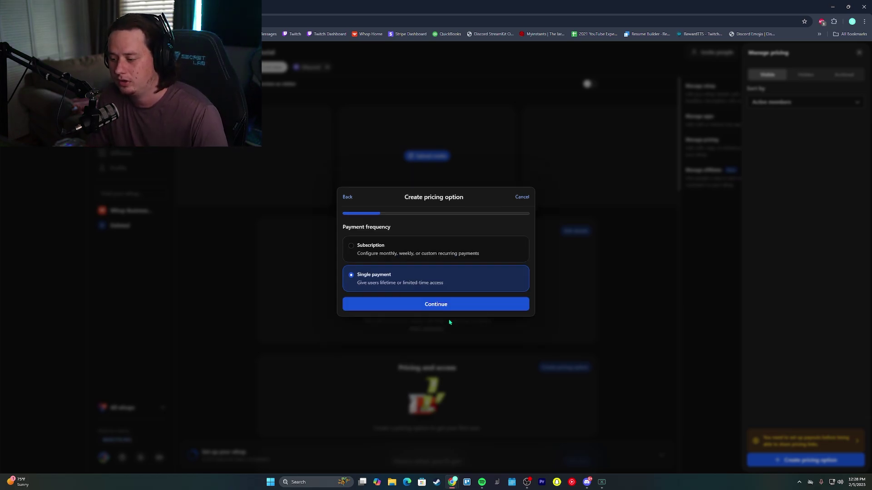
{"action": "left_click", "coordinate": [419, 254]}
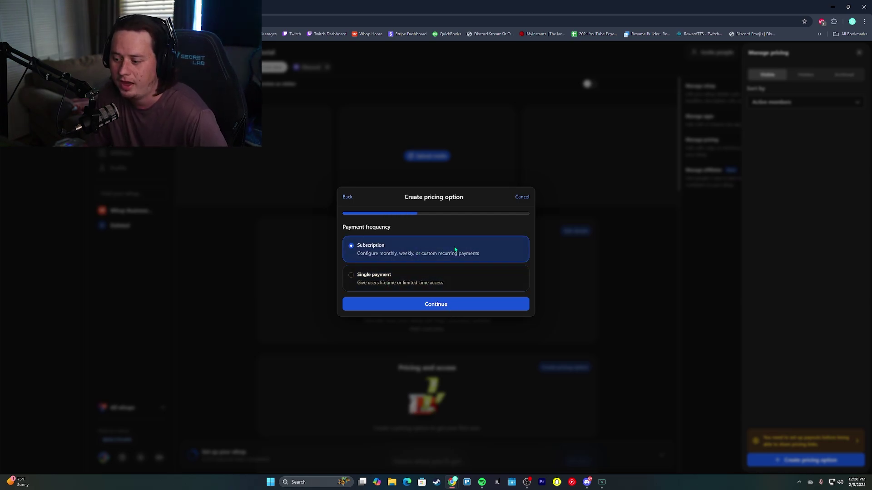
{"action": "left_click", "coordinate": [420, 305]}
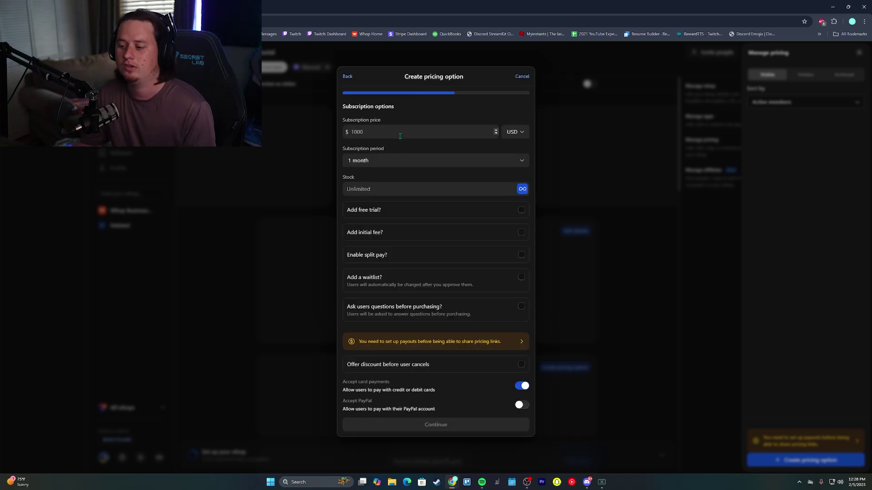
Set the subscription to $50 per 1 month with a 3-day free trial and PayPal allowed
{"action": "left_click", "coordinate": [383, 133]}
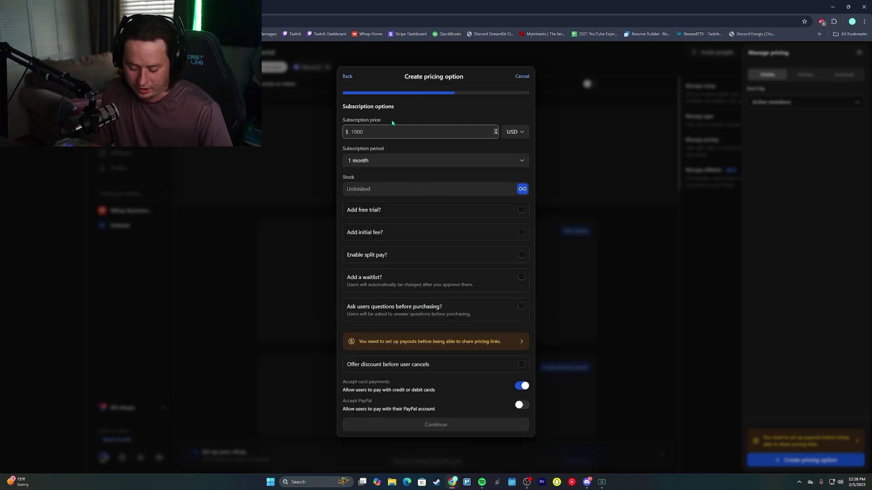
{"action": "type", "text": "50"}
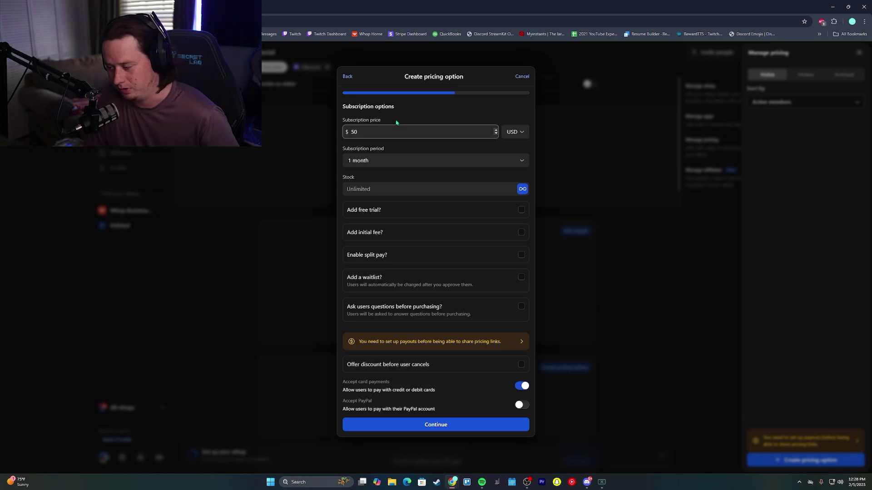
{"action": "left_click", "coordinate": [383, 162]}
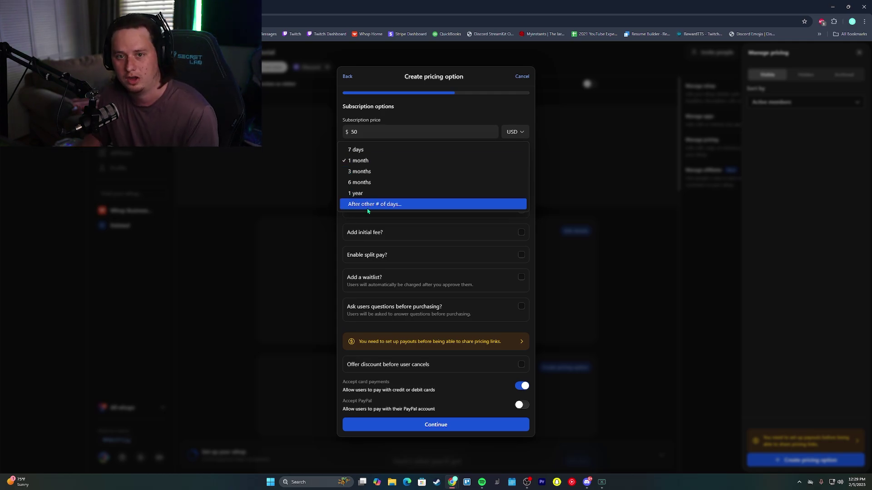
{"action": "left_click", "coordinate": [378, 157]}
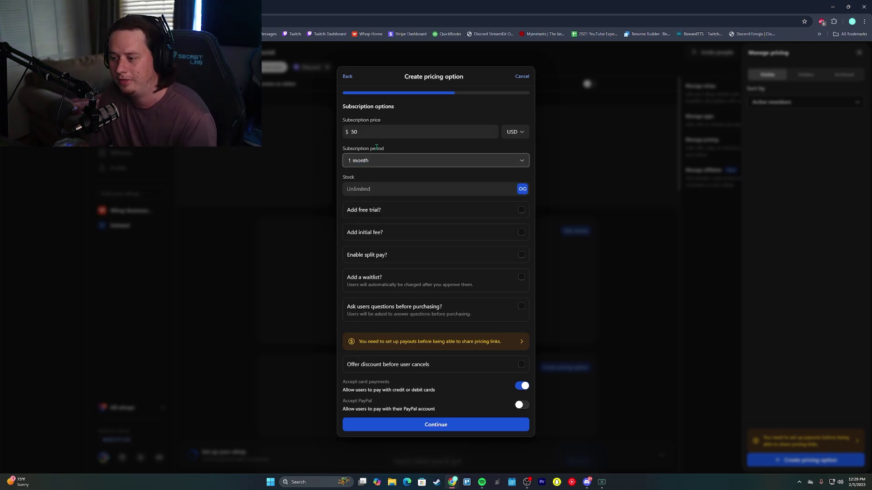
{"action": "left_click", "coordinate": [521, 211]}
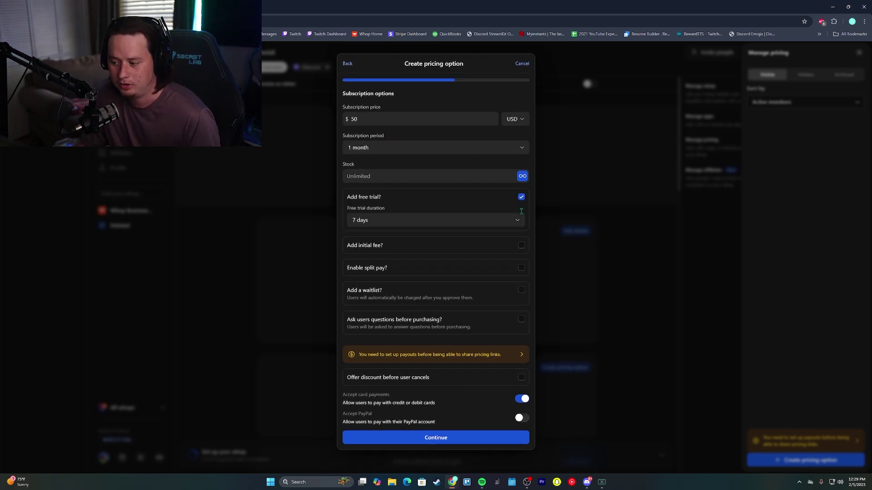
{"action": "left_click", "coordinate": [443, 221]}
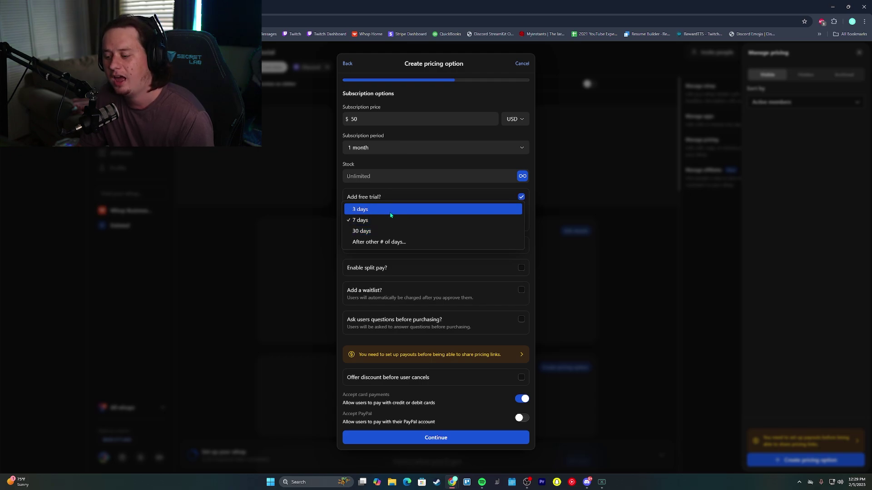
{"action": "left_click", "coordinate": [375, 210]}
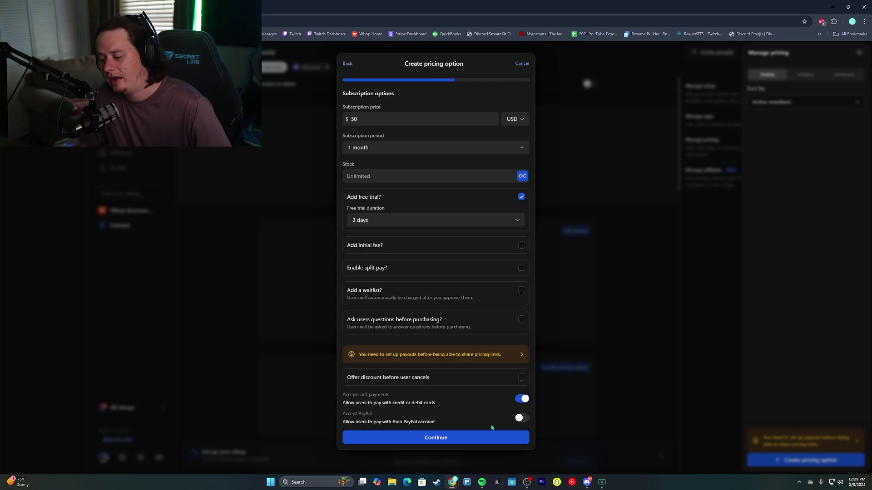
{"action": "left_click", "coordinate": [518, 418]}
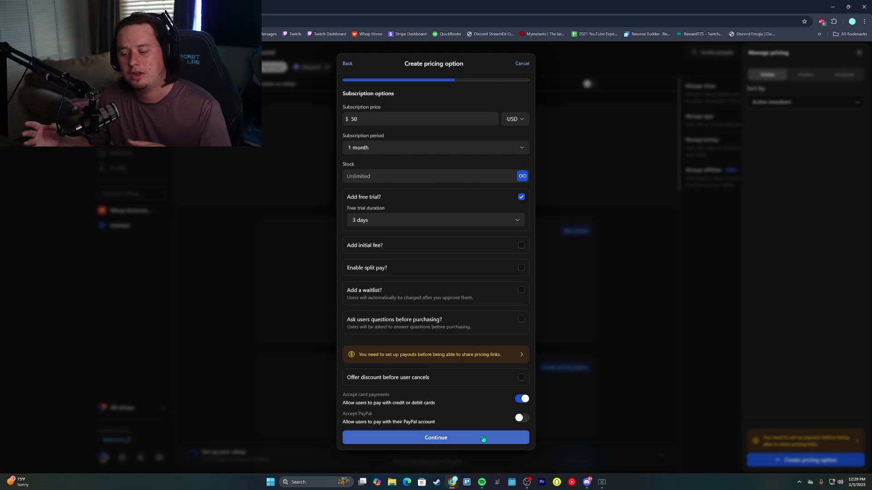
Create the $50/month pricing option with its 3-day trial and close the pricing panel
{"action": "left_click", "coordinate": [459, 442]}
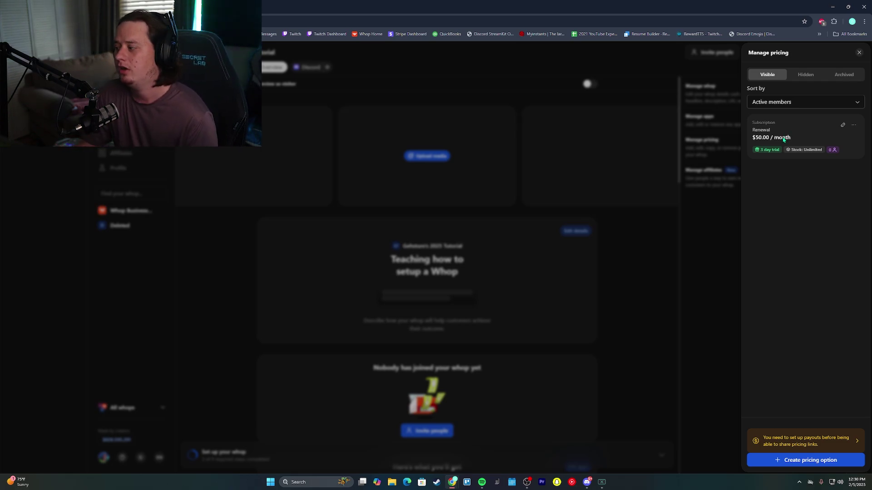
{"action": "key", "text": "Escape"}
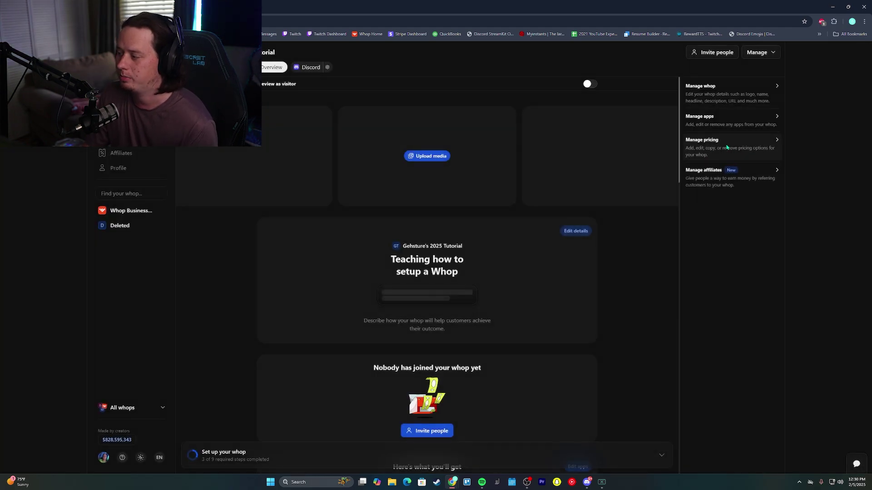
{"action": "left_click", "coordinate": [729, 146]}
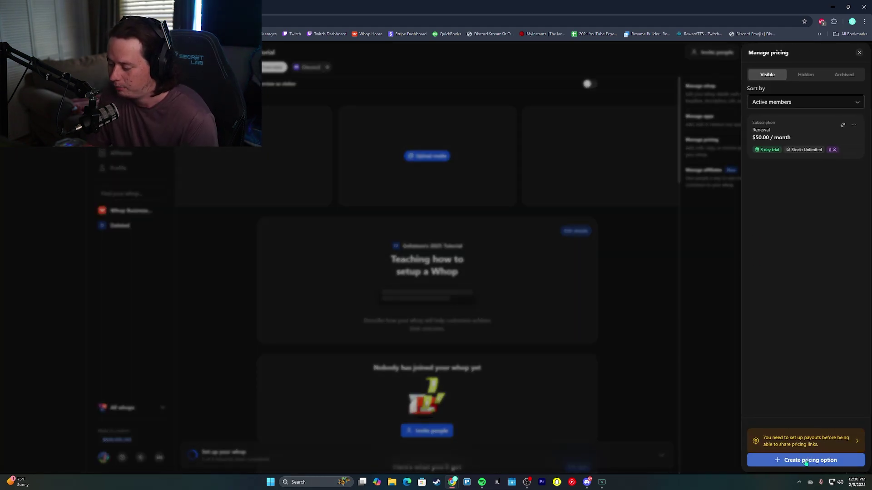
{"action": "left_click", "coordinate": [443, 60]}
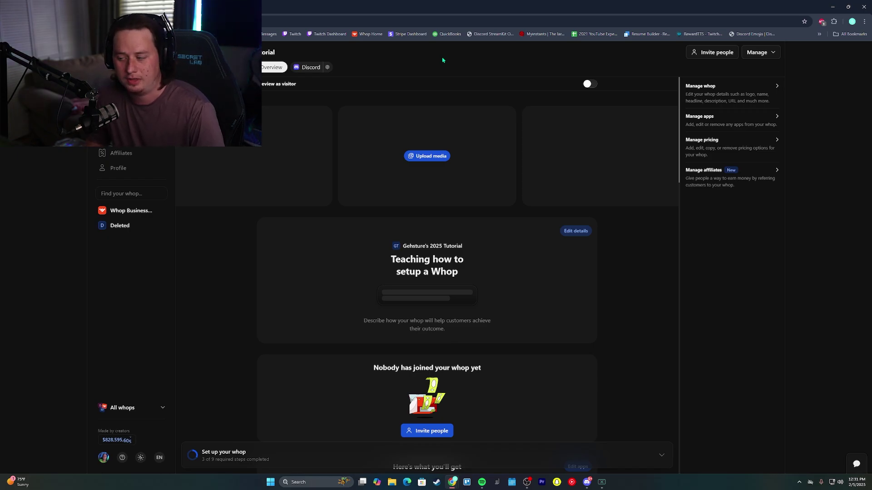
Scroll through the whop overview to review the saved offer and setup progress
{"action": "scroll", "coordinate": [546, 162], "scroll_direction": "down", "scroll_amount": 1}
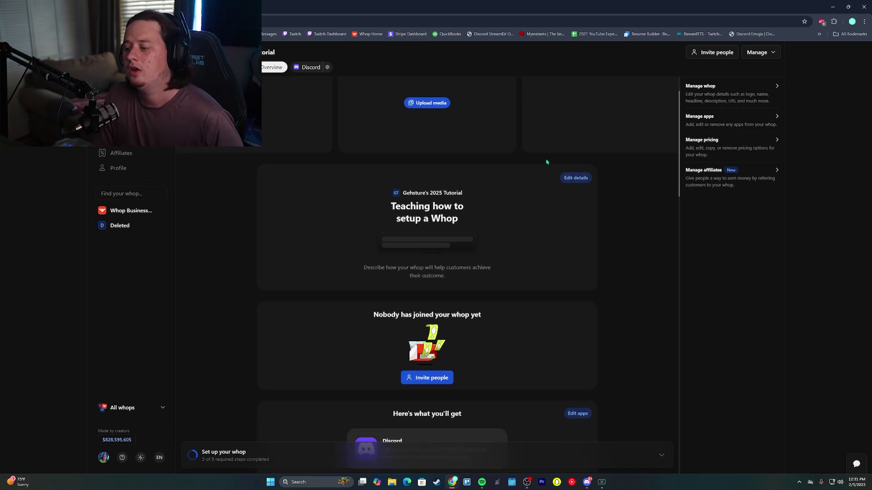
{"action": "scroll", "coordinate": [547, 162], "scroll_direction": "down", "scroll_amount": 6}
{"action": "scroll", "coordinate": [463, 234], "scroll_direction": "up", "scroll_amount": 7}
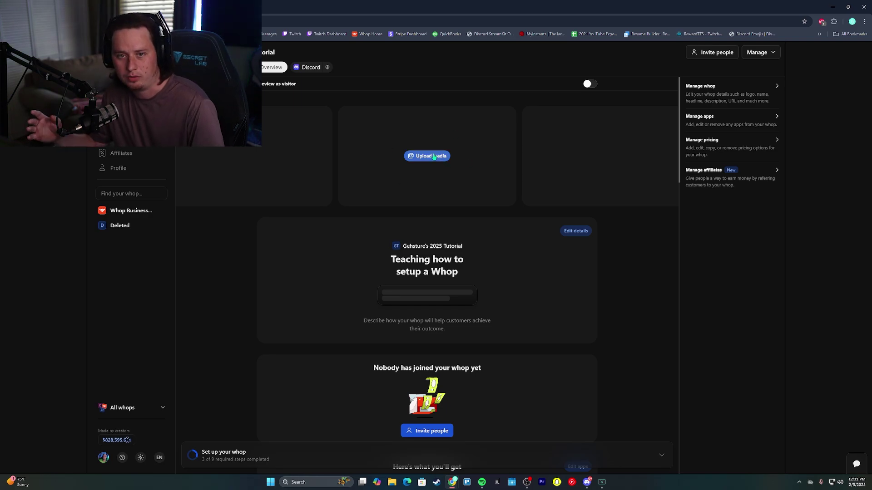
{"action": "scroll", "coordinate": [441, 182], "scroll_direction": "down", "scroll_amount": 1}
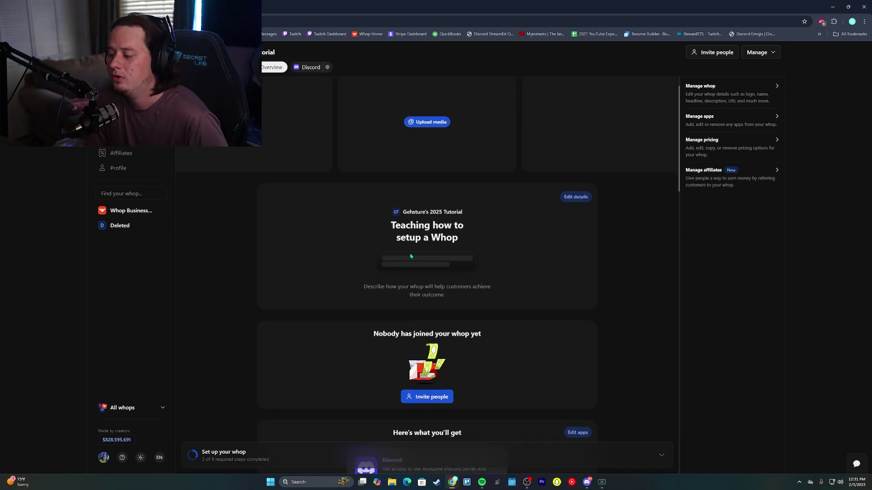
{"action": "scroll", "coordinate": [499, 218], "scroll_direction": "down", "scroll_amount": 1}
{"action": "scroll", "coordinate": [491, 217], "scroll_direction": "down", "scroll_amount": 12}
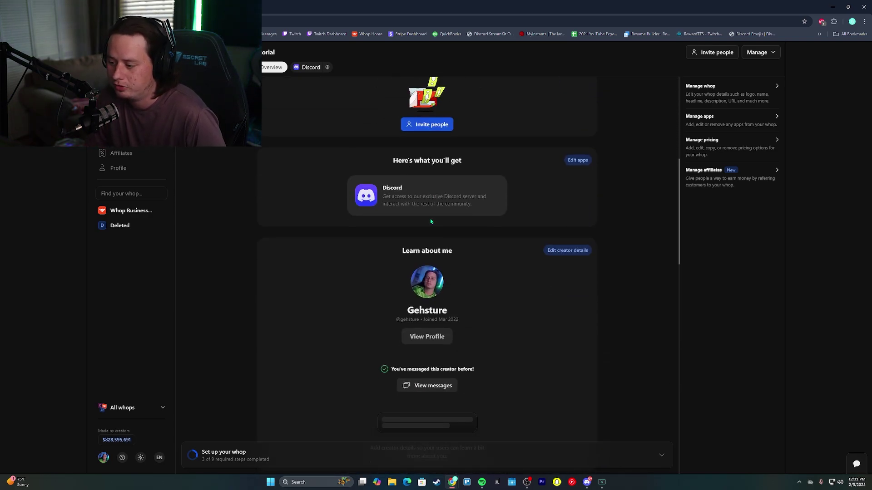
{"action": "scroll", "coordinate": [537, 205], "scroll_direction": "up", "scroll_amount": 1}
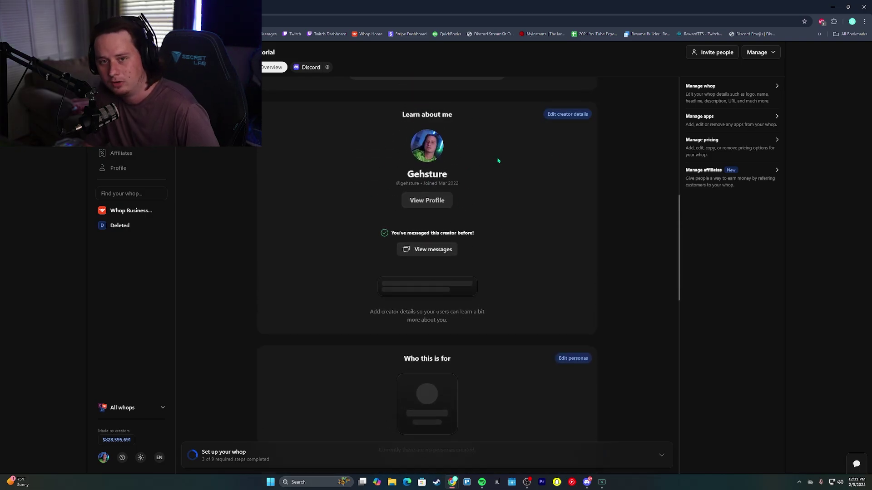
{"action": "scroll", "coordinate": [500, 227], "scroll_direction": "down", "scroll_amount": 4}
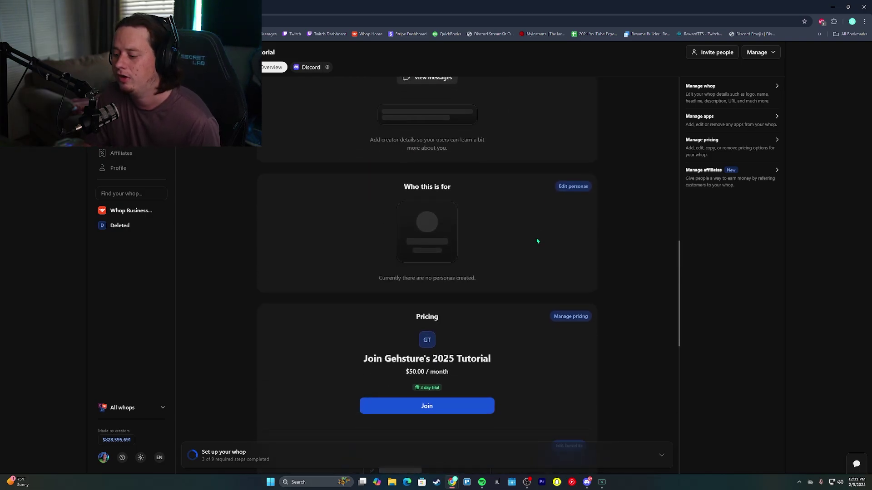
{"action": "scroll", "coordinate": [537, 241], "scroll_direction": "up", "scroll_amount": 2}
{"action": "scroll", "coordinate": [477, 191], "scroll_direction": "up", "scroll_amount": 8}
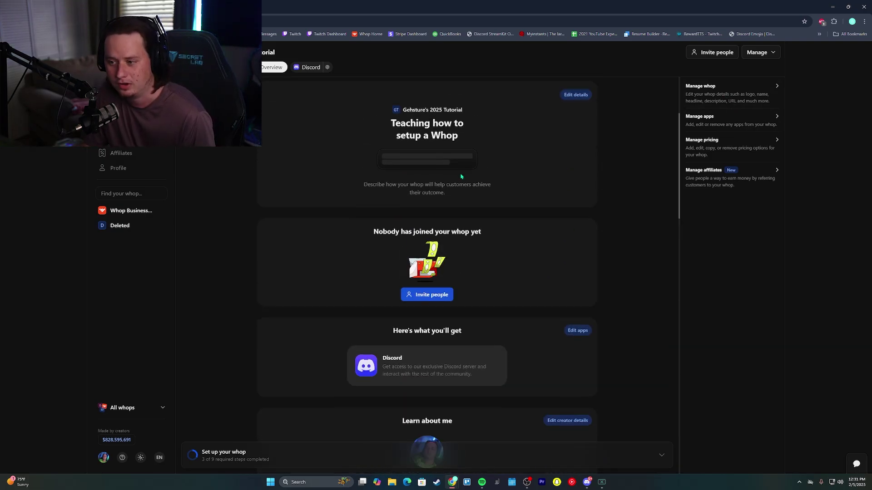
{"action": "scroll", "coordinate": [461, 176], "scroll_direction": "up", "scroll_amount": 3}
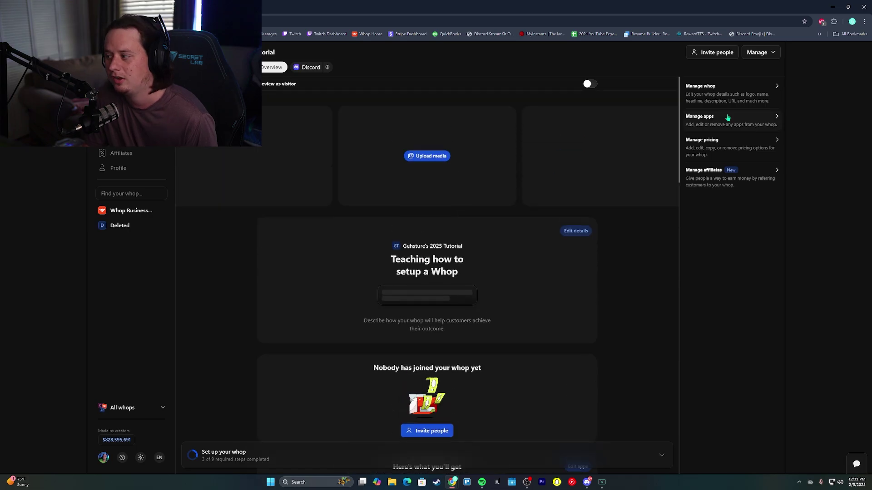
{"action": "left_click", "coordinate": [738, 93]}
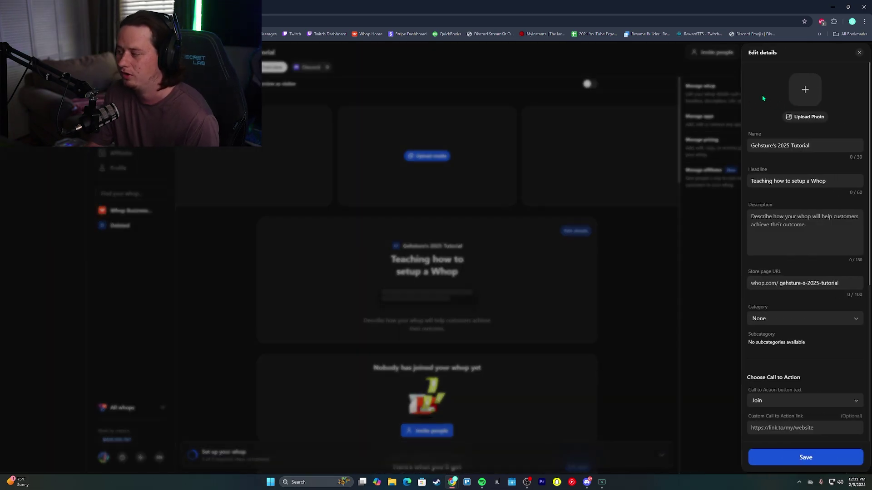
{"action": "left_click", "coordinate": [798, 221]}
{"action": "scroll", "coordinate": [838, 249], "scroll_direction": "down", "scroll_amount": 1}
{"action": "left_click_drag", "start_coordinate": [839, 249], "coordinate": [797, 249]}
{"action": "left_click", "coordinate": [811, 200]}
{"action": "left_click", "coordinate": [804, 253]}
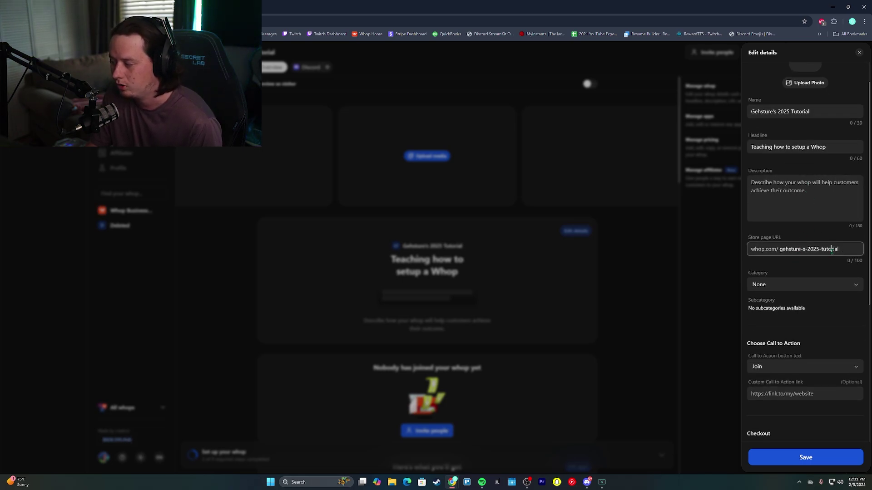
{"action": "scroll", "coordinate": [805, 255], "scroll_direction": "down", "scroll_amount": 3}
{"action": "scroll", "coordinate": [757, 324], "scroll_direction": "down", "scroll_amount": 2}
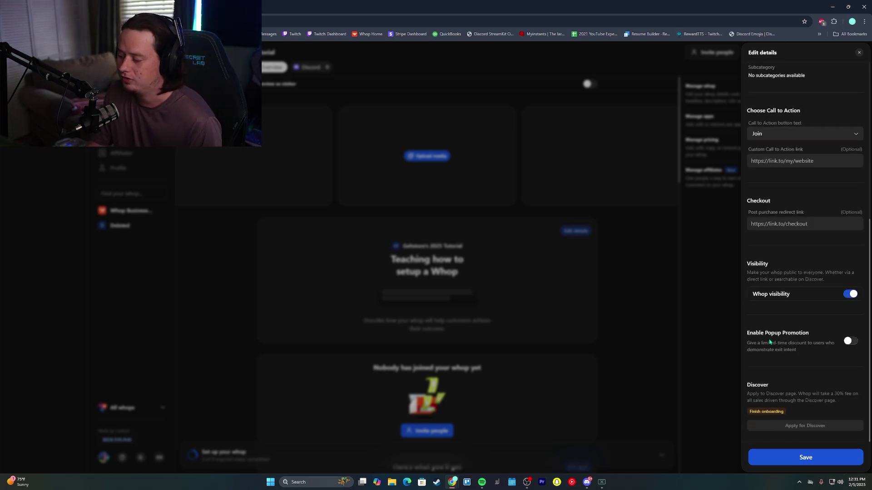
{"action": "scroll", "coordinate": [777, 335], "scroll_direction": "up", "scroll_amount": 6}
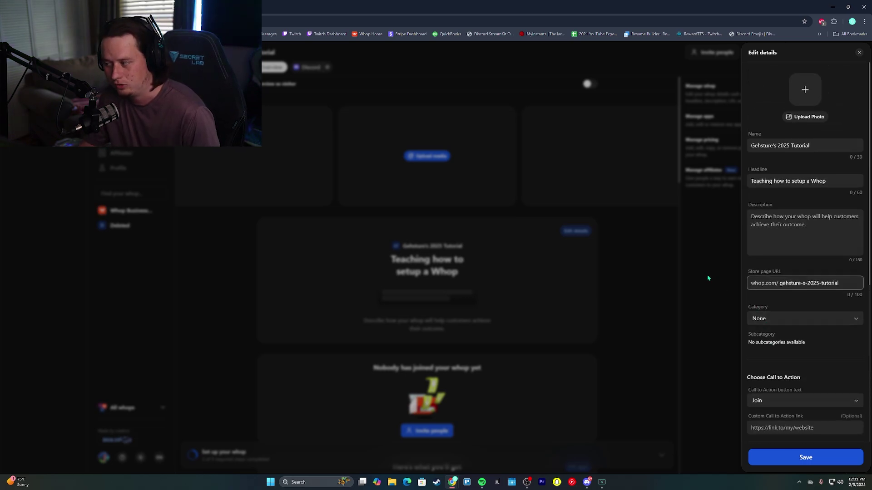
{"action": "left_click", "coordinate": [430, 65]}
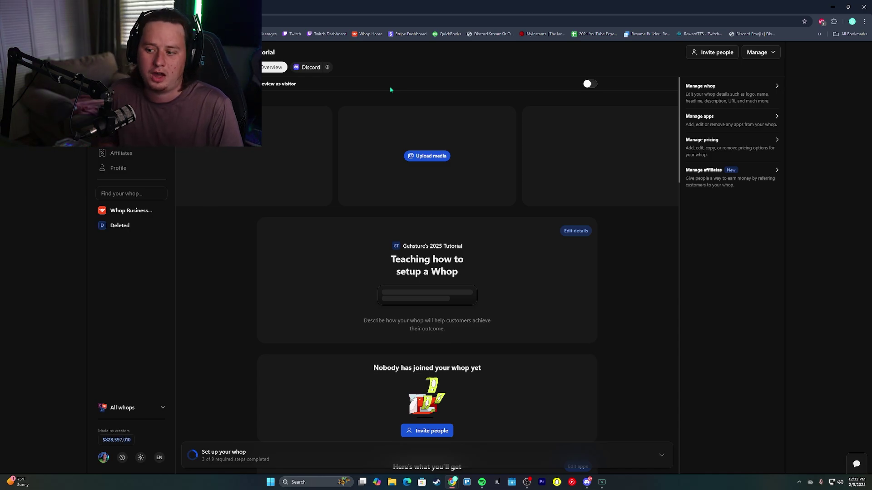
Review the pricing and VIP Member Discord role, then open the Dashboard showing $0 revenue and 2 visits
{"action": "left_click", "coordinate": [720, 143]}
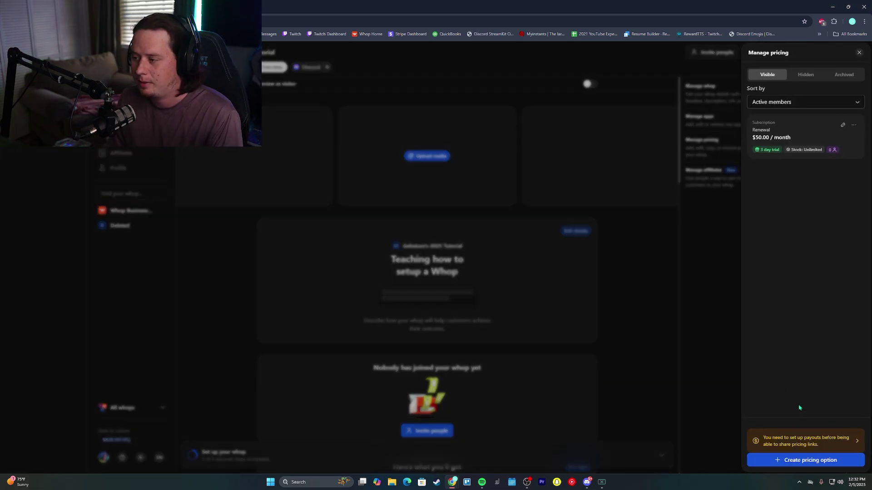
{"action": "left_click", "coordinate": [449, 146]}
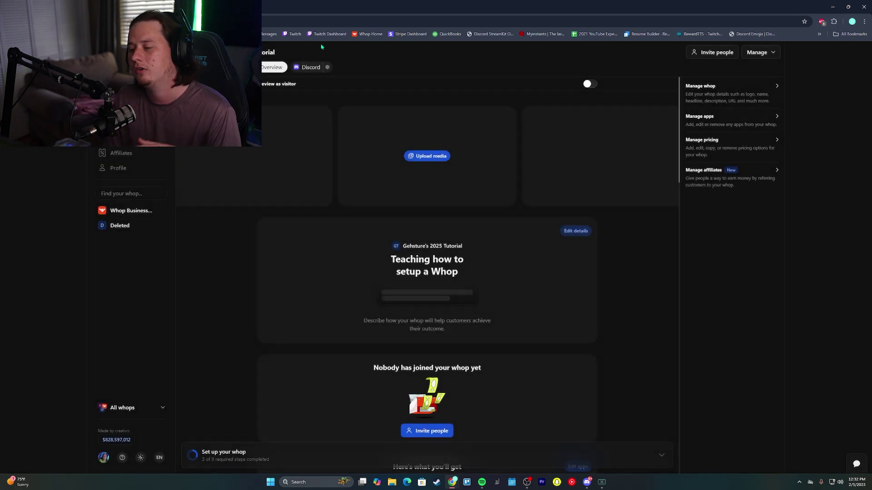
{"action": "left_click", "coordinate": [300, 68]}
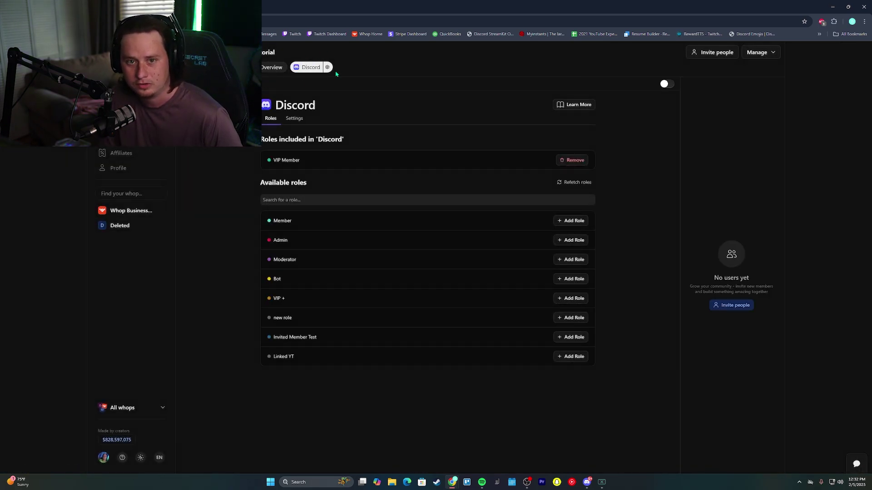
{"action": "left_click", "coordinate": [272, 67]}
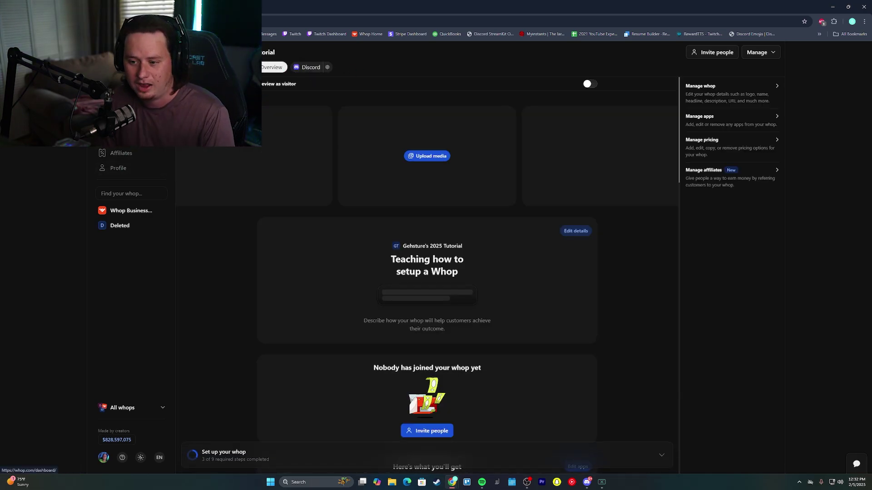
{"action": "left_click", "coordinate": [120, 138]}
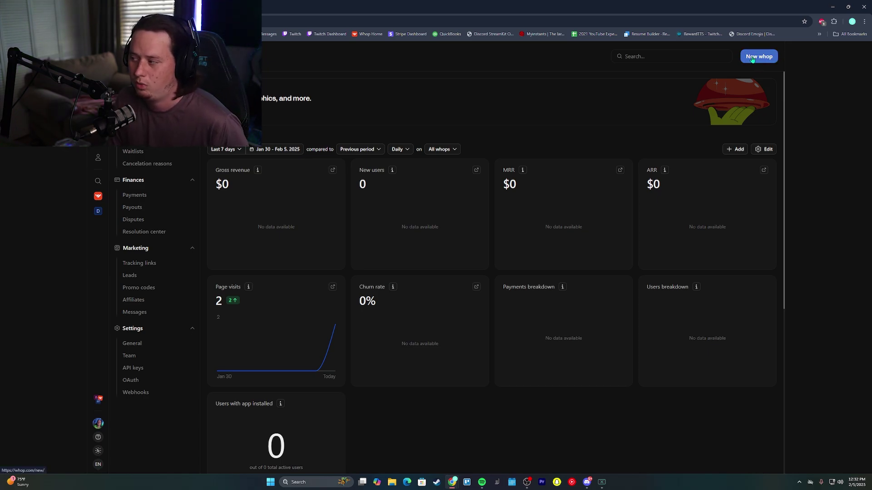
Start a new whop under the 2025 Tutorial organization and paste a name ending in '2025 Tutorial Free'
{"action": "left_click", "coordinate": [752, 58]}
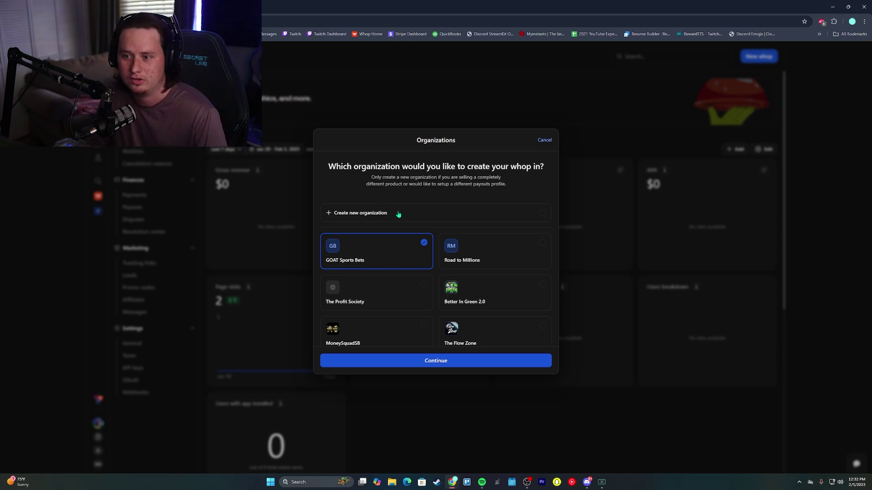
{"action": "scroll", "coordinate": [393, 250], "scroll_direction": "down", "scroll_amount": 1}
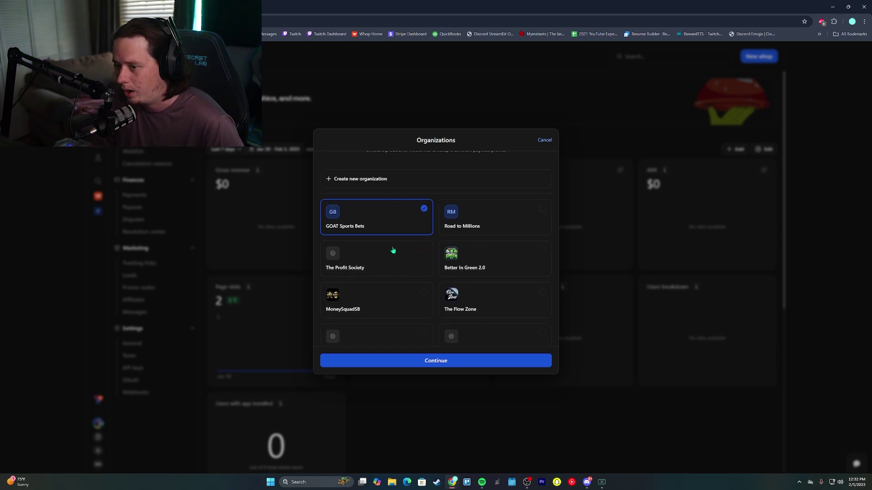
{"action": "scroll", "coordinate": [392, 250], "scroll_direction": "down", "scroll_amount": 12}
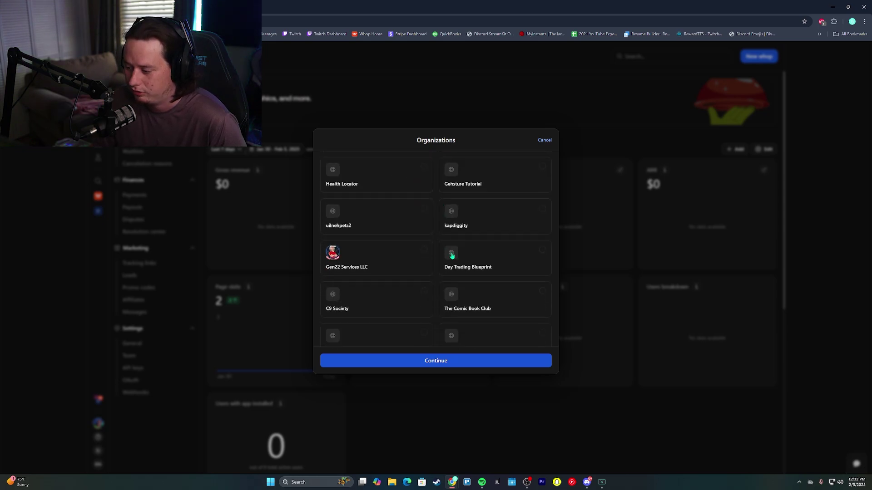
{"action": "scroll", "coordinate": [452, 255], "scroll_direction": "down", "scroll_amount": 6}
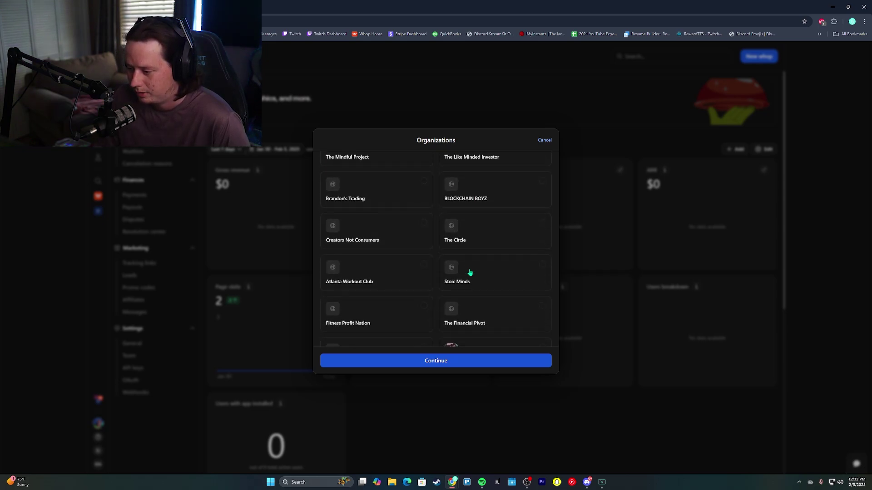
{"action": "scroll", "coordinate": [436, 254], "scroll_direction": "down", "scroll_amount": 5}
{"action": "left_click", "coordinate": [406, 235]}
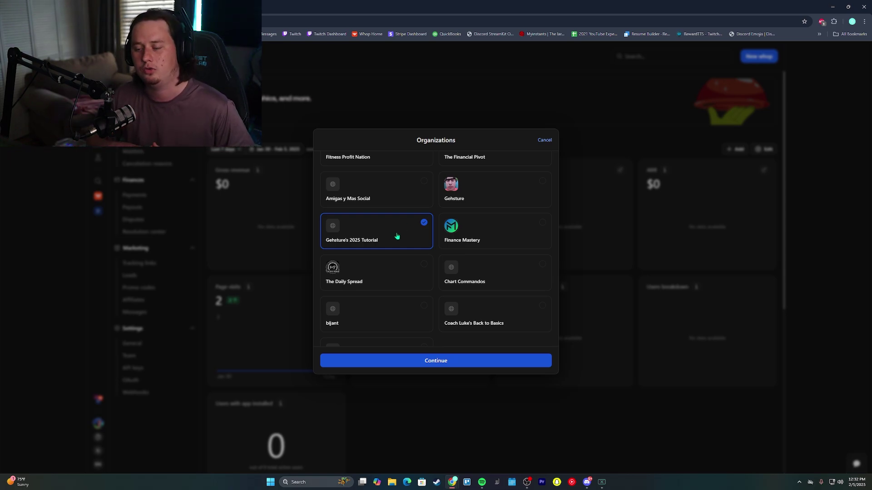
{"action": "left_click", "coordinate": [438, 361]}
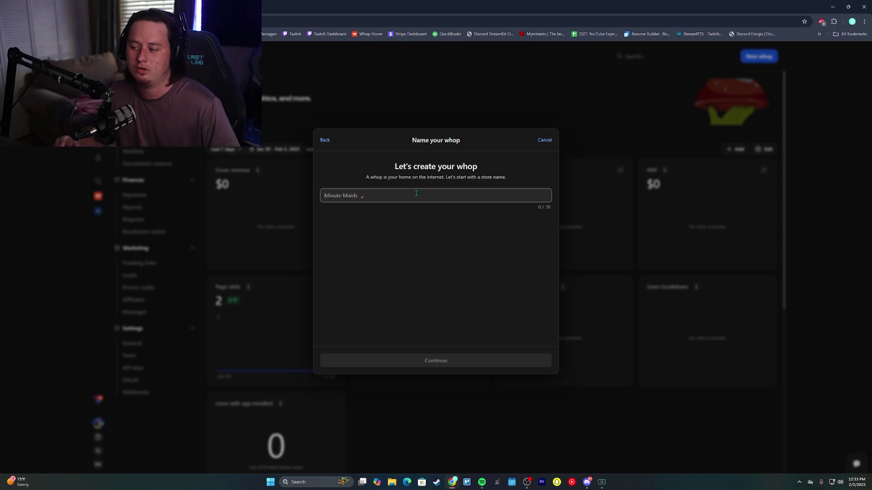
{"action": "type", "text": "Gehsture's 2025 Tutorial Free"}
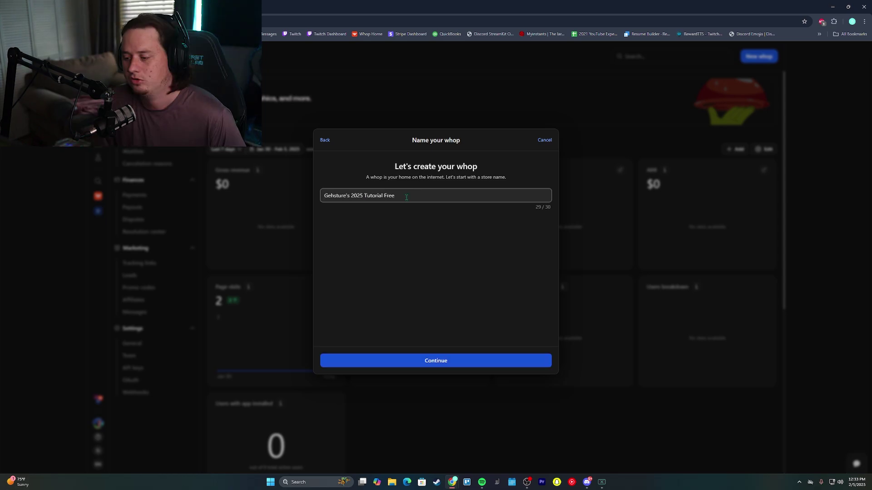
Finish creating the free whop and add the Discord app, found by searching 'dis'
{"action": "left_click", "coordinate": [423, 363]}
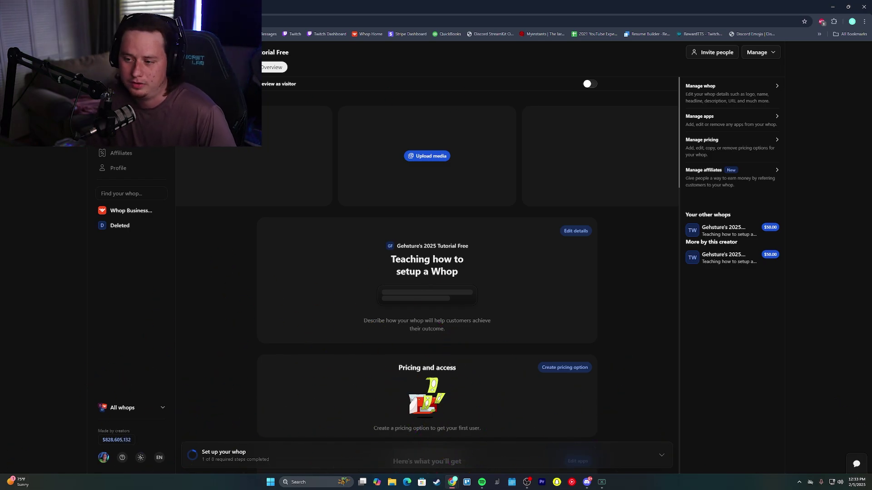
{"action": "left_click", "coordinate": [708, 120]}
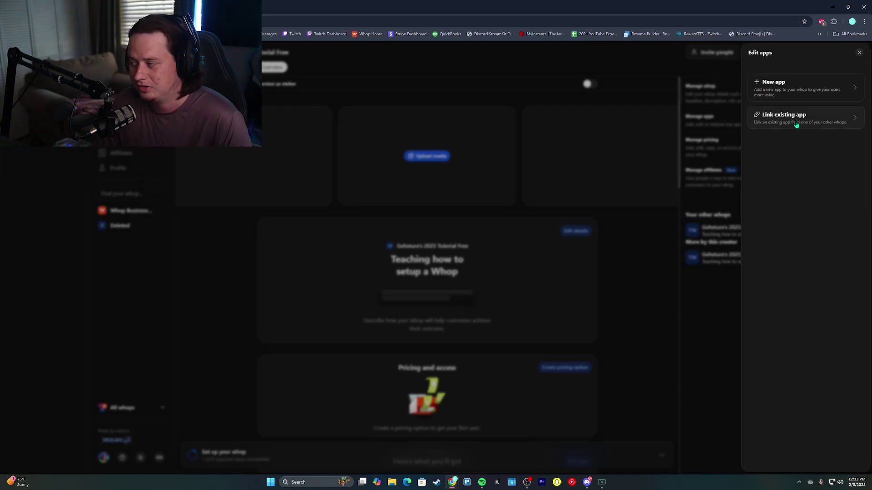
{"action": "left_click", "coordinate": [790, 82]}
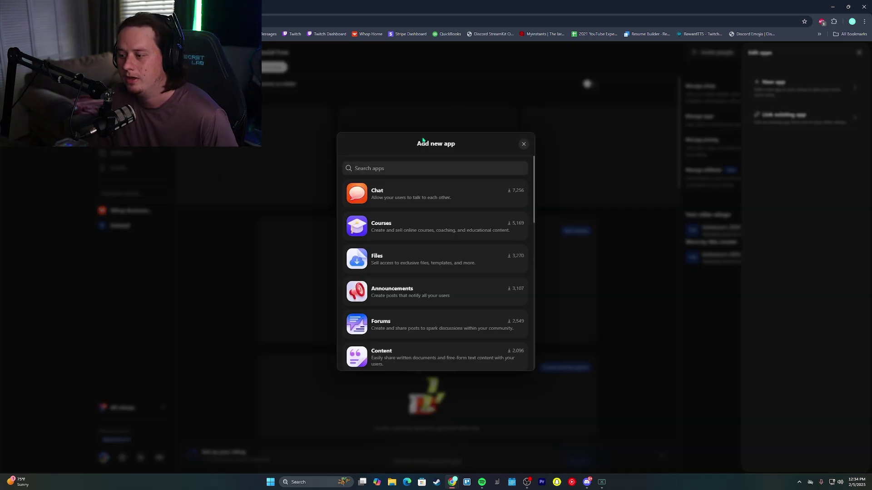
{"action": "left_click", "coordinate": [408, 165]}
{"action": "type", "text": "discor"}
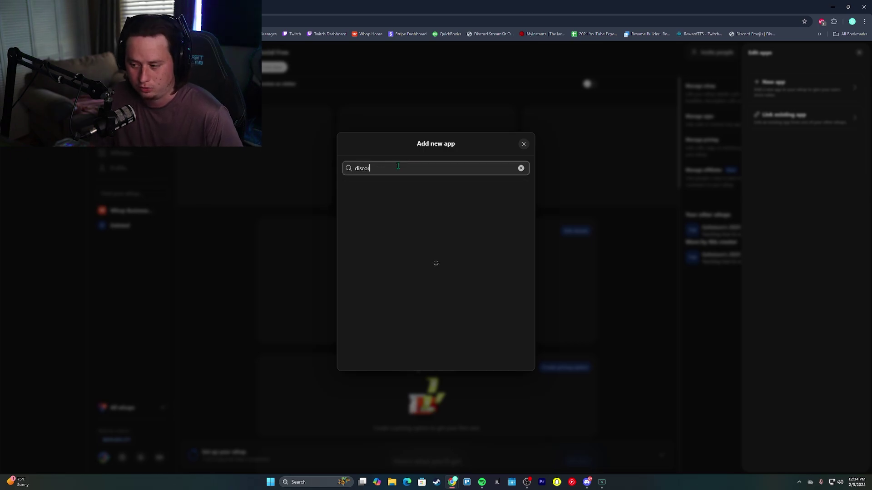
{"action": "left_click", "coordinate": [381, 194]}
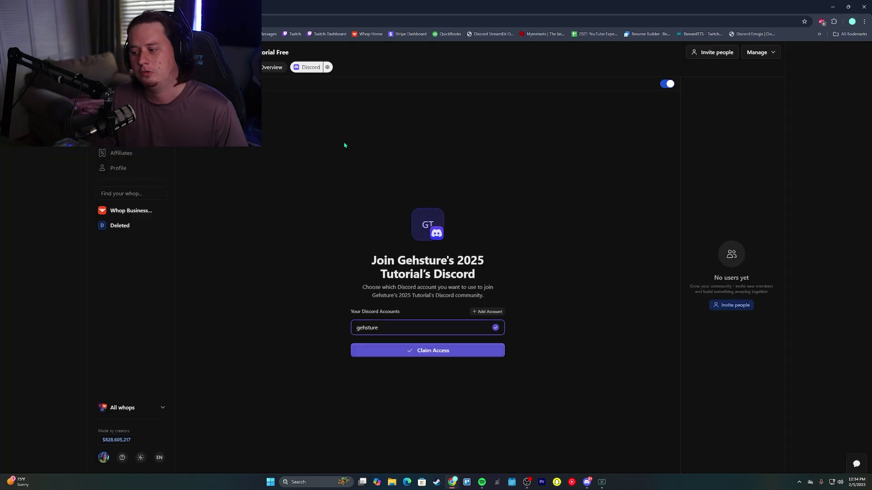
Open the Discord app's settings to configure which server roles it grants
{"action": "left_click", "coordinate": [327, 68]}
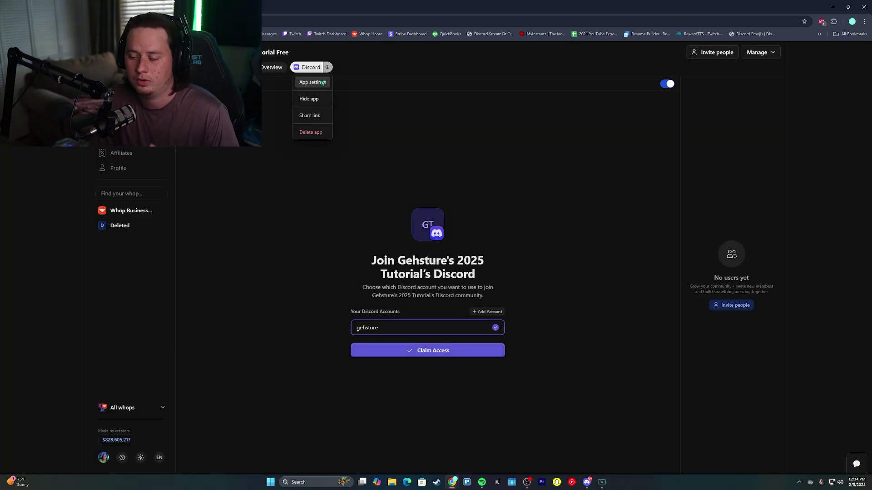
{"action": "left_click", "coordinate": [320, 82]}
{"action": "left_click", "coordinate": [477, 83]}
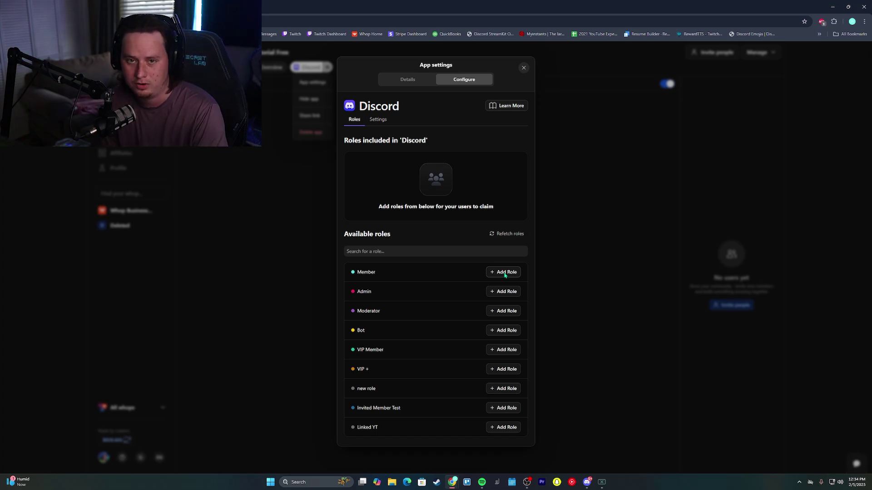
Add the Member role to the Discord app, close its settings, and go back to Overview
{"action": "left_click", "coordinate": [504, 273]}
{"action": "left_click", "coordinate": [566, 202]}
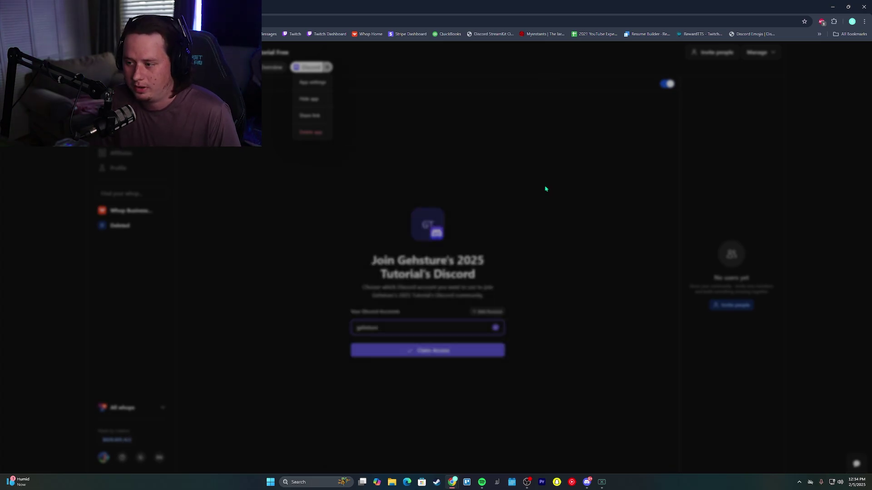
{"action": "left_click", "coordinate": [275, 68]}
Create a Free pricing option with instant access and no questions, then close the pricing panel
{"action": "left_click", "coordinate": [274, 69]}
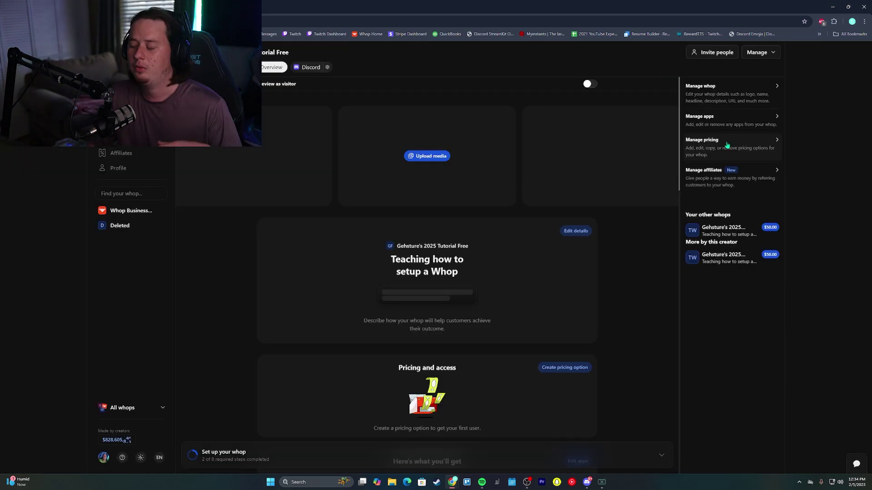
{"action": "left_click", "coordinate": [726, 144]}
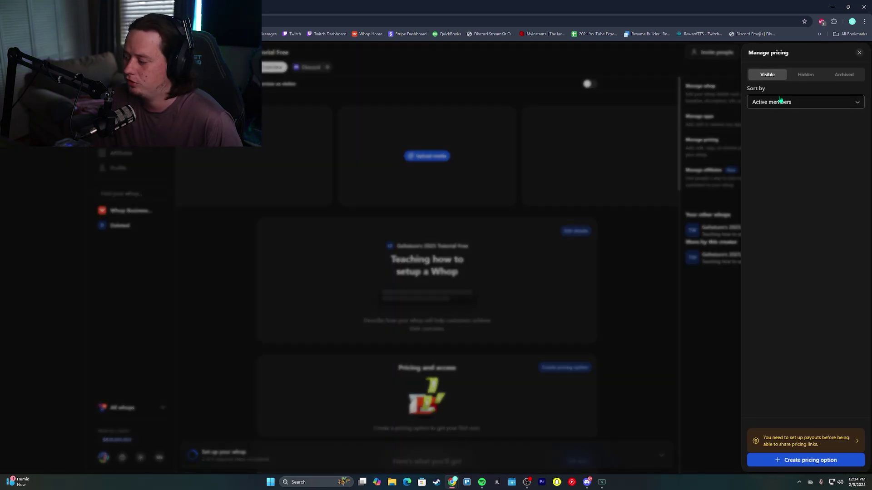
{"action": "left_click", "coordinate": [798, 458]}
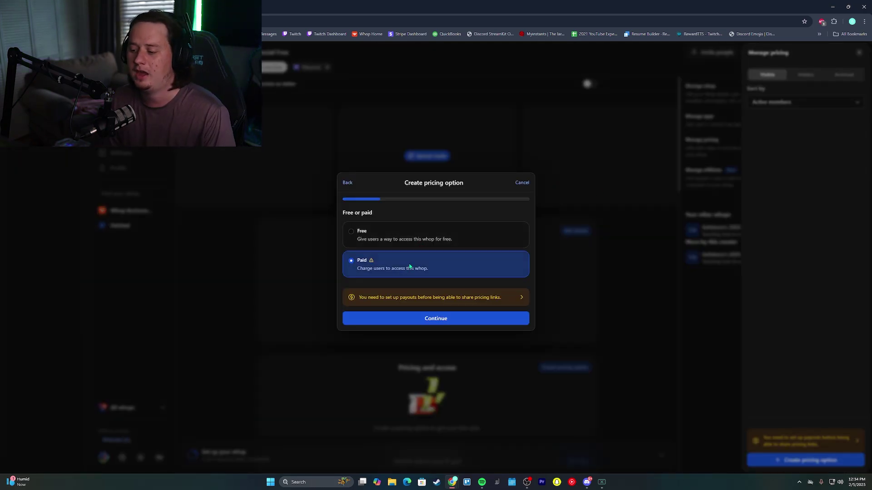
{"action": "left_click", "coordinate": [435, 238]}
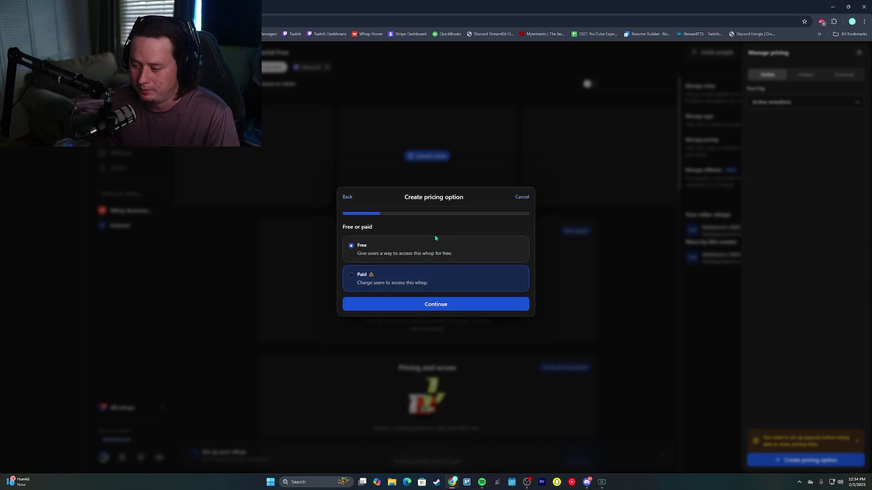
{"action": "left_click", "coordinate": [447, 307]}
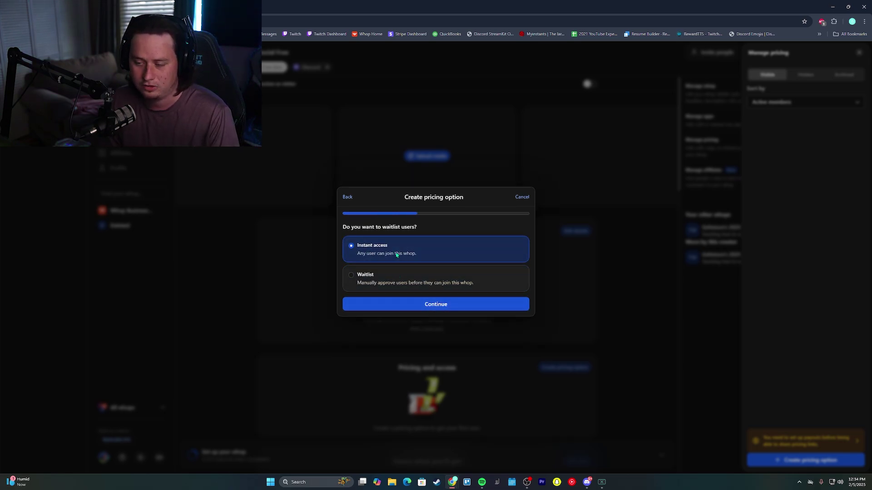
{"action": "left_click", "coordinate": [419, 304]}
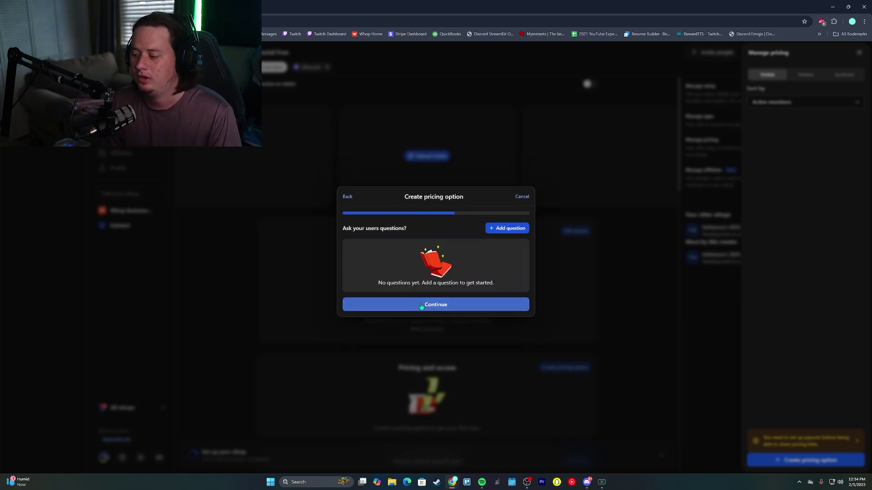
{"action": "left_click", "coordinate": [419, 305]}
{"action": "left_click", "coordinate": [432, 282]}
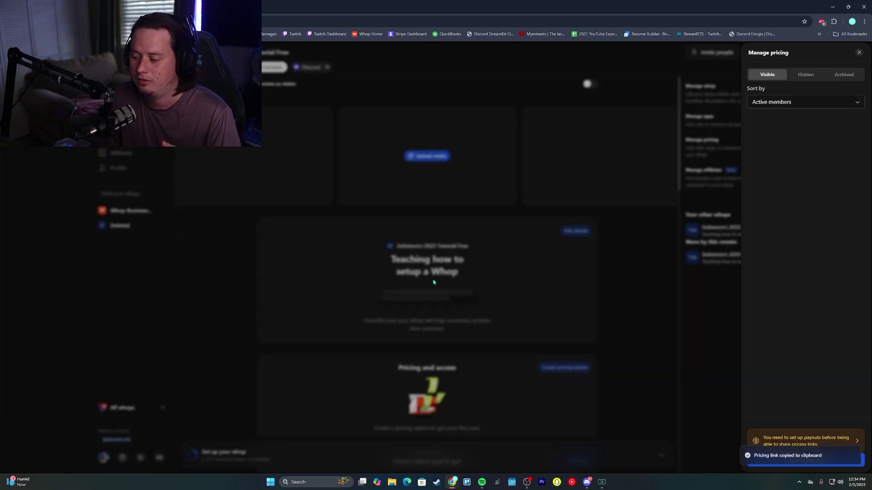
{"action": "left_click", "coordinate": [471, 237]}
{"action": "scroll", "coordinate": [468, 231], "scroll_direction": "down", "scroll_amount": 5}
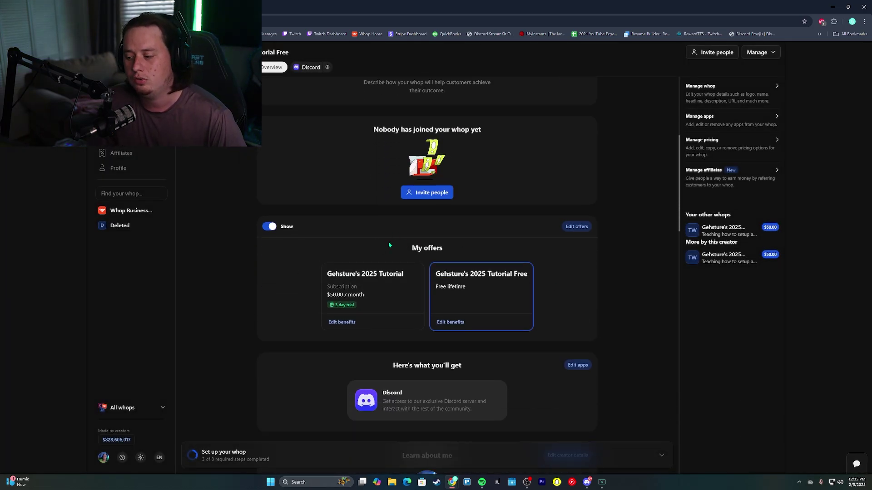
Check the paid offer's Discord roles and drag the $50/month offer after the Free offer
{"action": "left_click", "coordinate": [336, 295]}
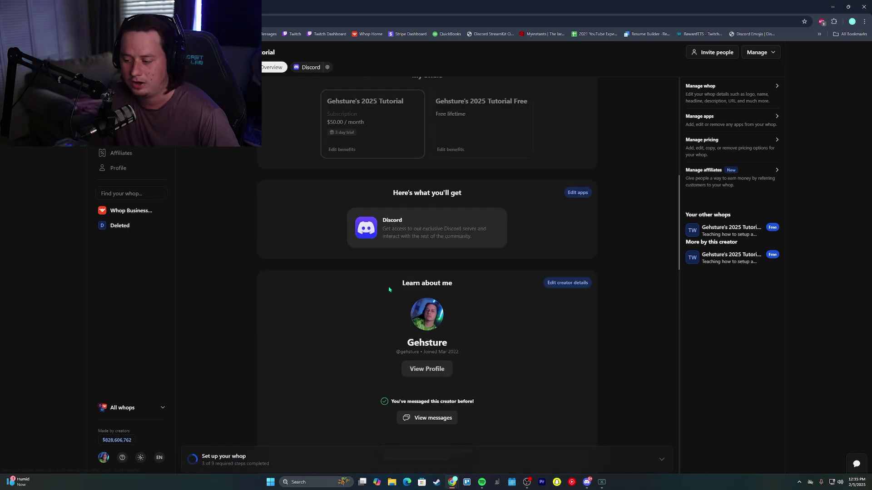
{"action": "left_click", "coordinate": [327, 68]}
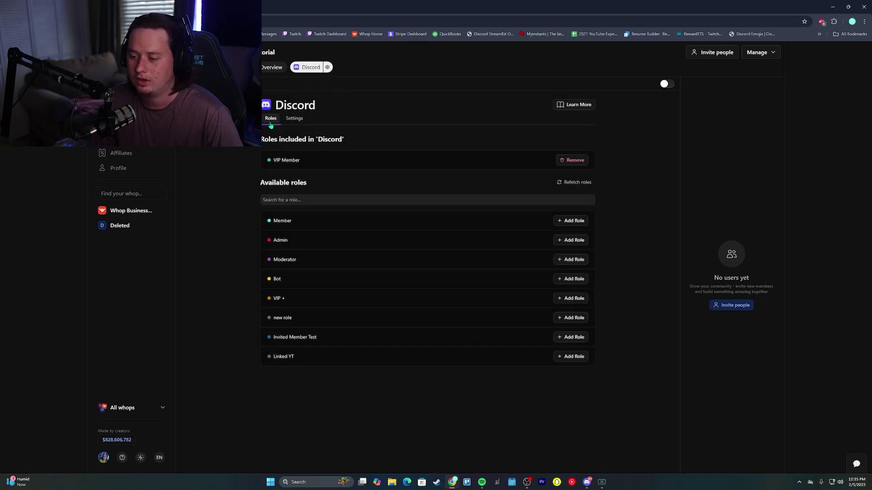
{"action": "left_click", "coordinate": [276, 68]}
{"action": "scroll", "coordinate": [474, 277], "scroll_direction": "down", "scroll_amount": 1}
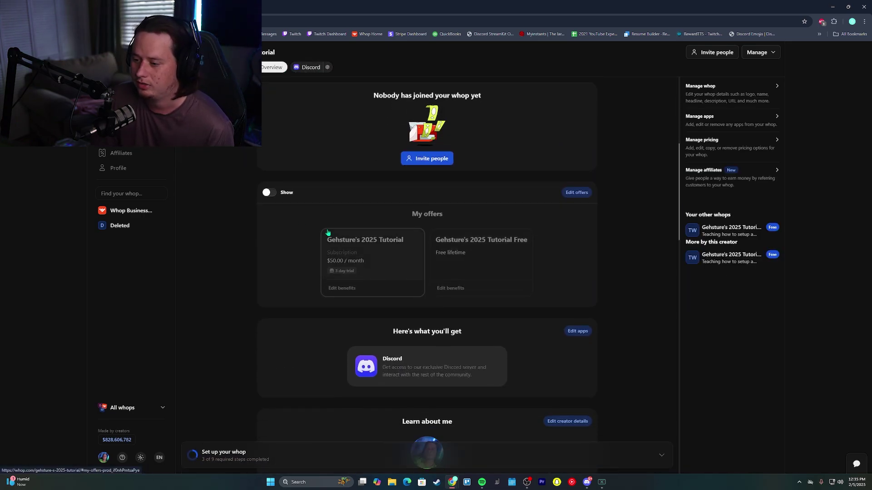
{"action": "left_click_drag", "start_coordinate": [328, 233], "coordinate": [449, 234]}
{"action": "scroll", "coordinate": [381, 146], "scroll_direction": "down", "scroll_amount": 4}
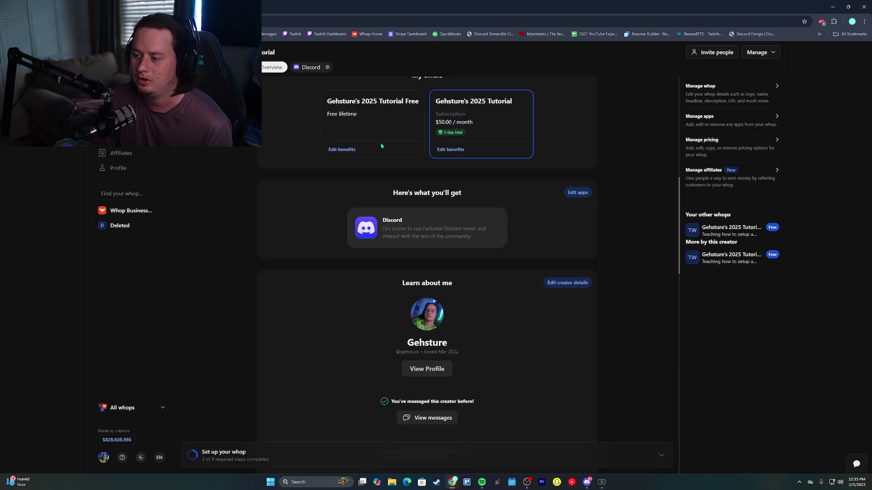
Check the Free offer's Discord roles, then return to the whop overview
{"action": "left_click", "coordinate": [381, 146]}
{"action": "scroll", "coordinate": [381, 146], "scroll_direction": "up", "scroll_amount": 10}
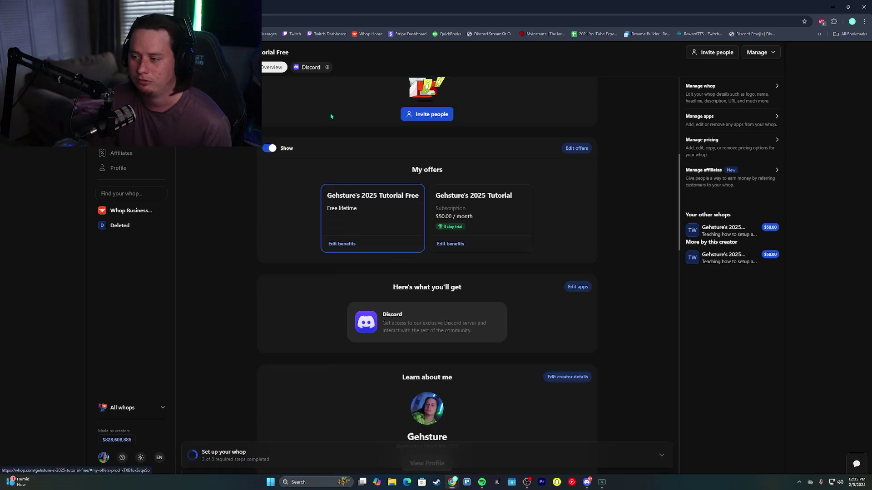
{"action": "left_click", "coordinate": [306, 68]}
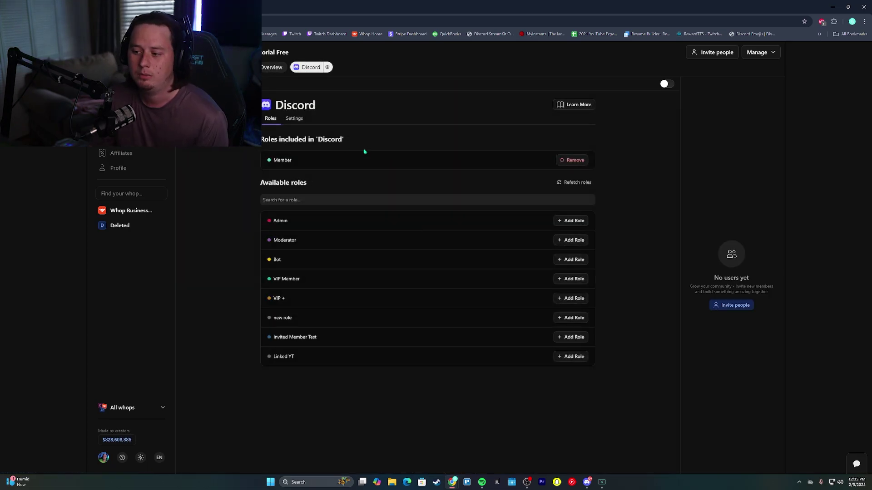
{"action": "left_click", "coordinate": [325, 159]}
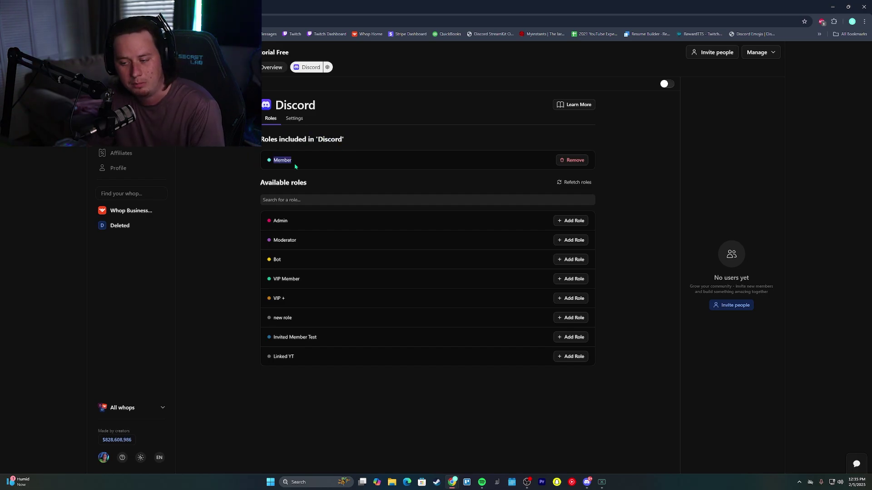
{"action": "key", "text": "alt+Left"}
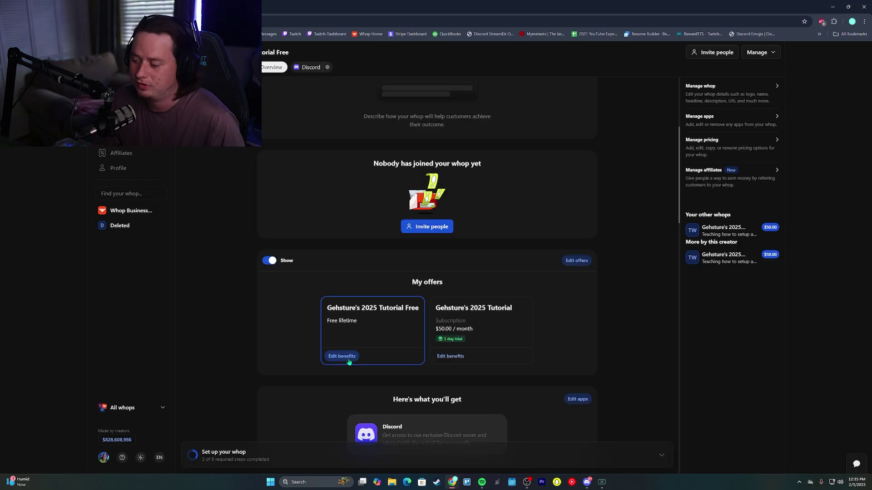
Open and close the Free offer's benefits editor, then review the dashboard stats showing 6 page visits
{"action": "left_click", "coordinate": [348, 359]}
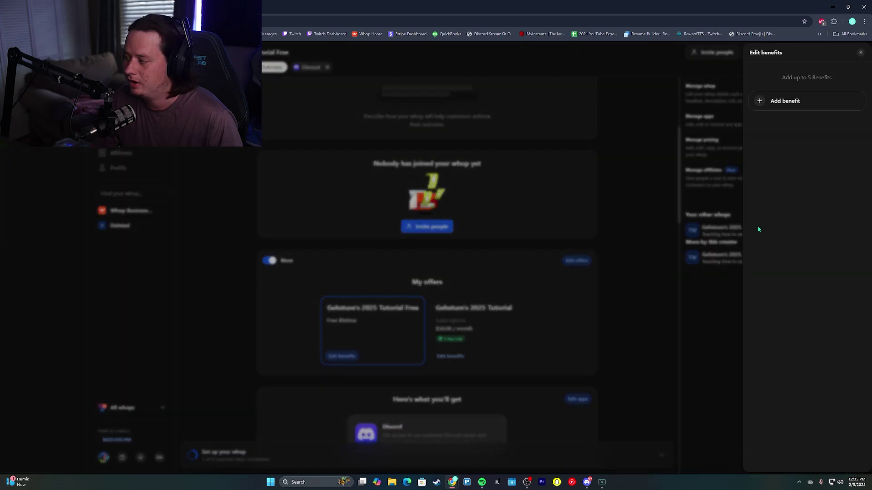
{"action": "left_click", "coordinate": [339, 296]}
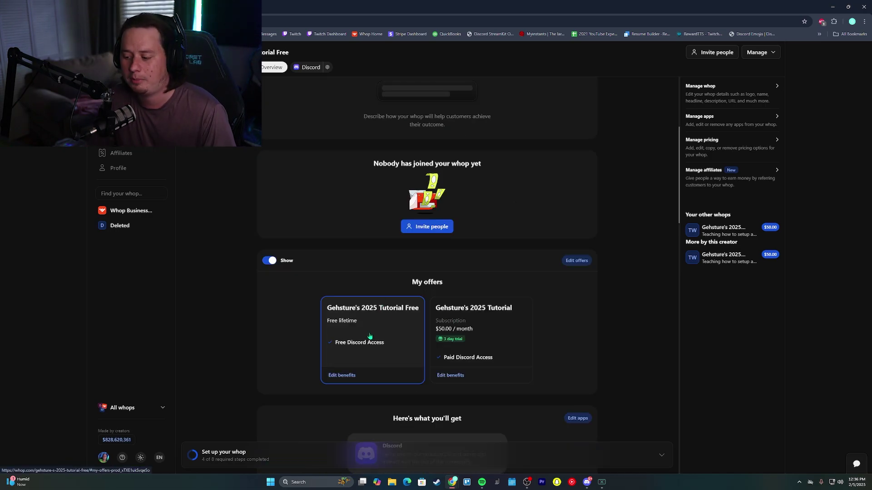
{"action": "scroll", "coordinate": [380, 329], "scroll_direction": "up", "scroll_amount": 2}
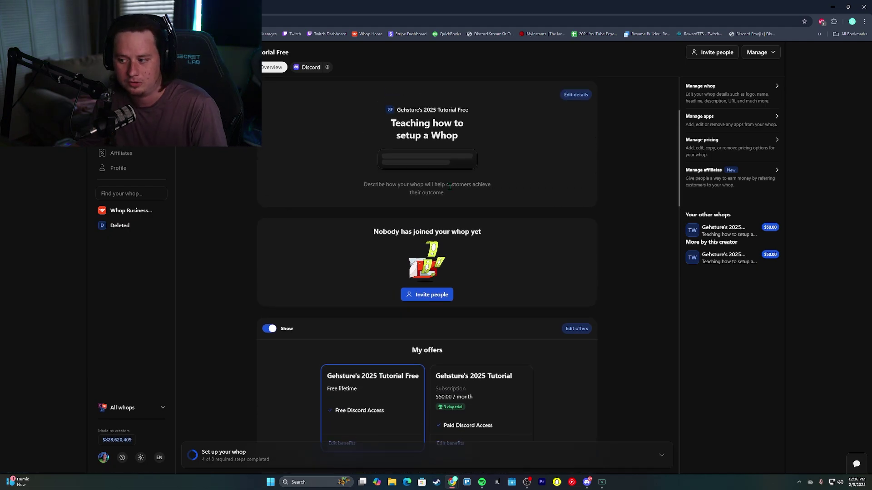
{"action": "scroll", "coordinate": [449, 187], "scroll_direction": "down", "scroll_amount": 3}
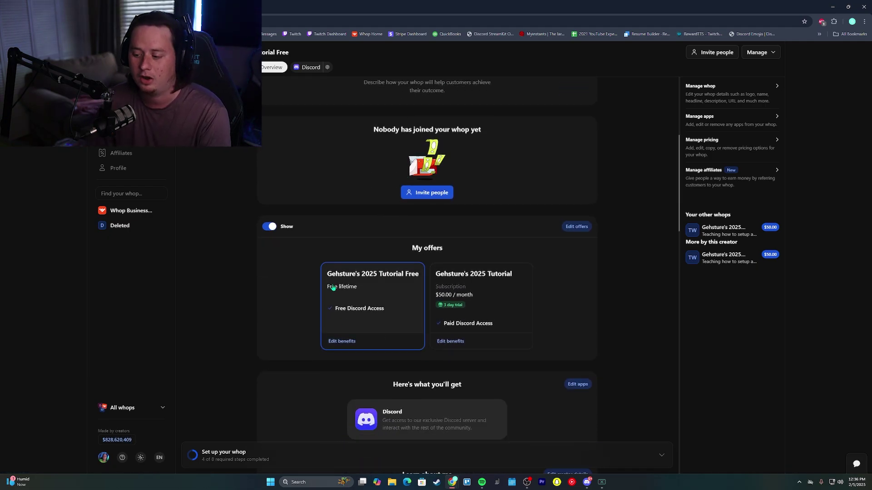
{"action": "scroll", "coordinate": [427, 107], "scroll_direction": "up", "scroll_amount": 6}
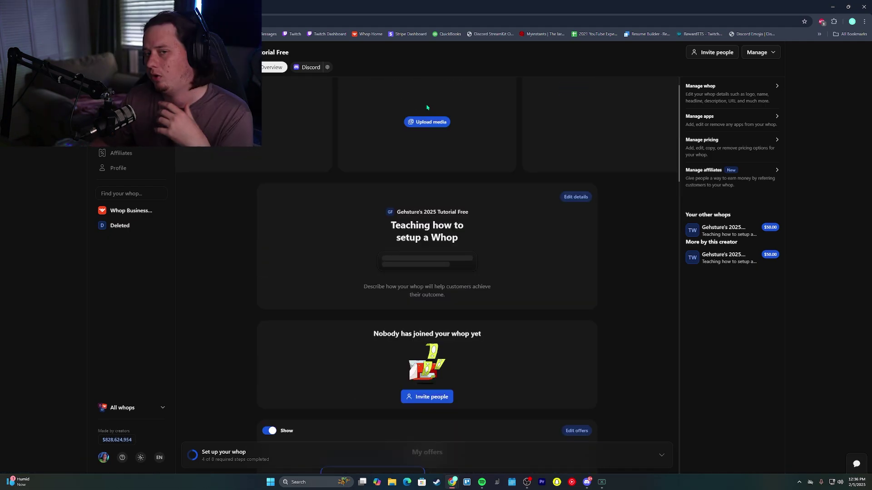
{"action": "scroll", "coordinate": [419, 118], "scroll_direction": "down", "scroll_amount": 5}
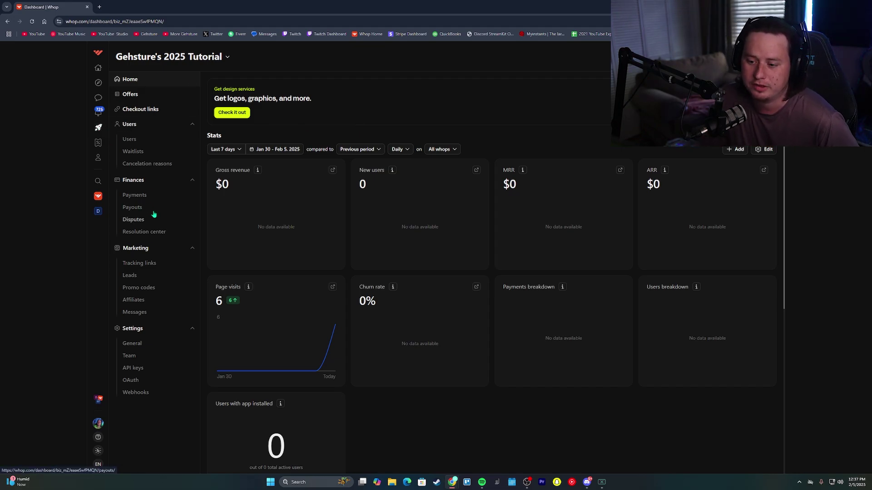
Check the Payouts setup, then view the Offers list with the Free and $50.00/month offers
{"action": "left_click", "coordinate": [132, 208]}
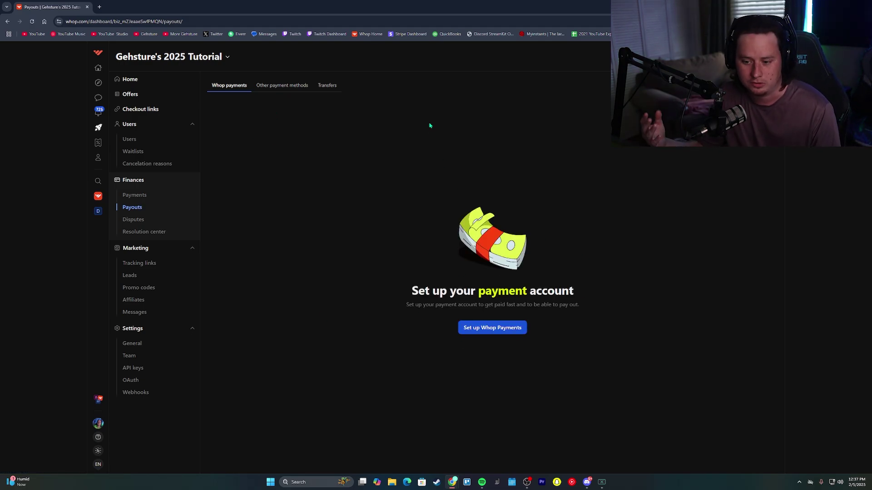
{"action": "left_click", "coordinate": [130, 94]}
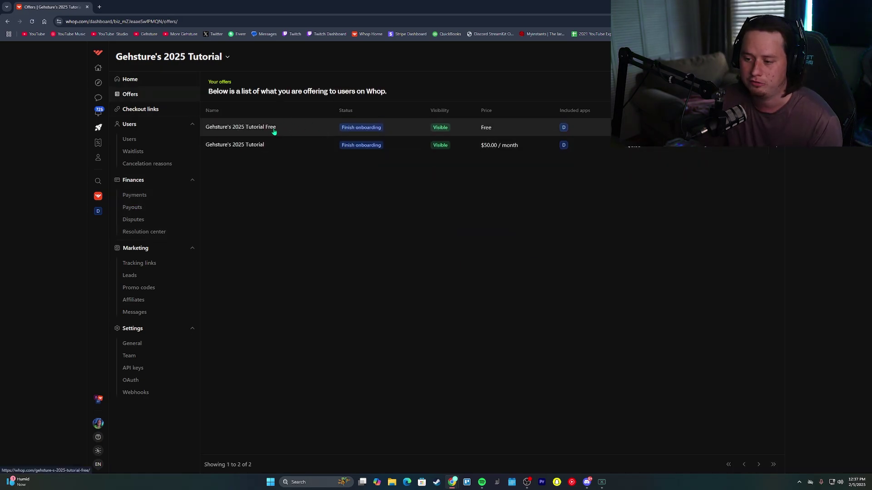
Load the whop's page URL in a new tab and turn on Preview as visitor to see both offers
{"action": "left_click", "coordinate": [294, 144]}
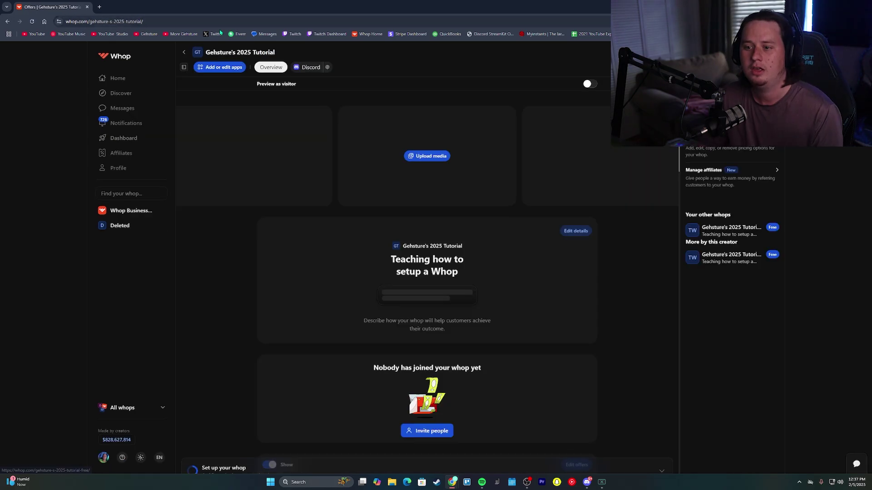
{"action": "left_click", "coordinate": [209, 21]}
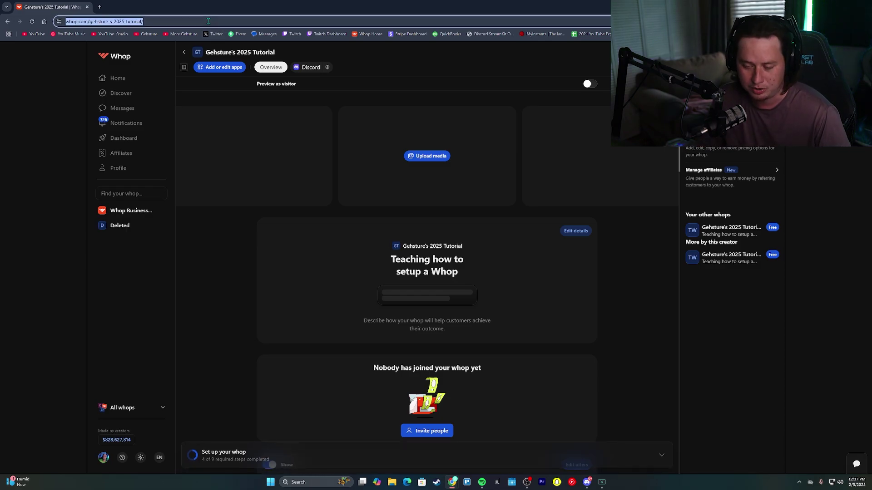
{"action": "left_click", "coordinate": [100, 7]}
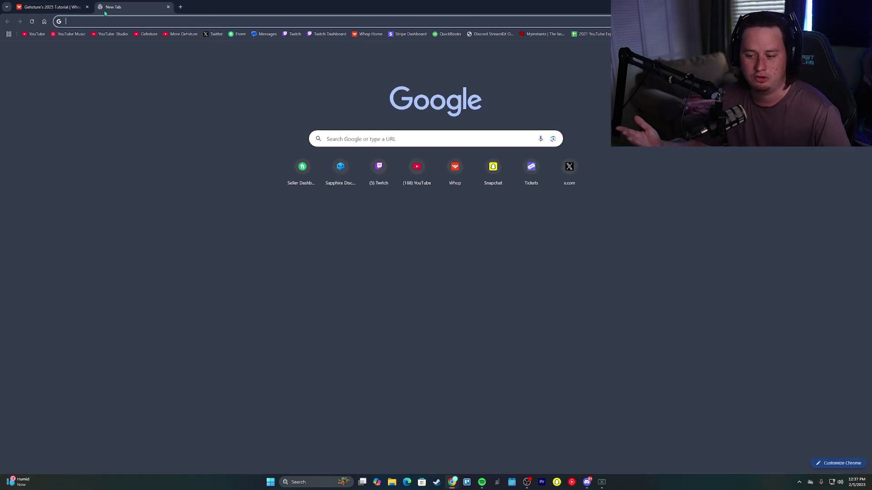
{"action": "key", "text": "ctrl+v"}
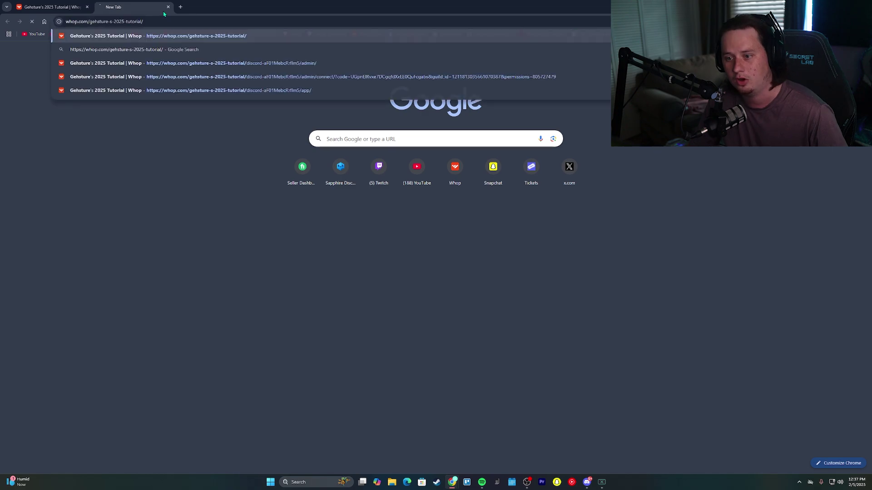
{"action": "key", "text": "Return"}
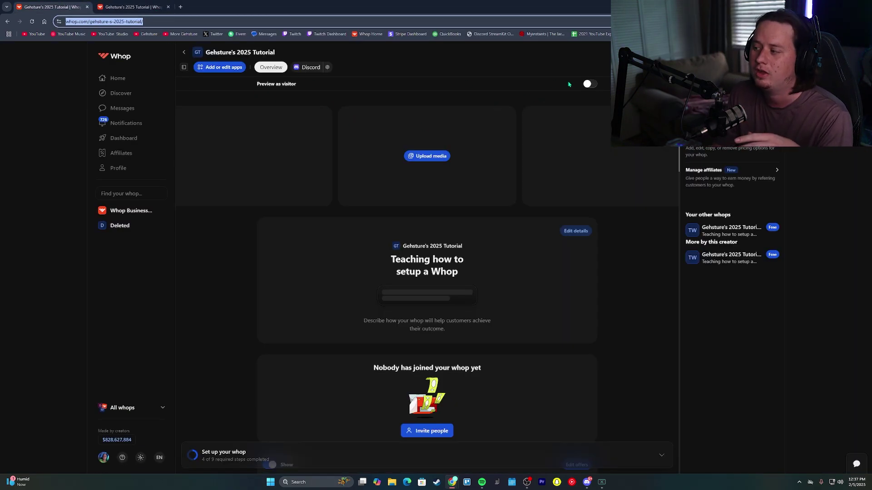
{"action": "left_click", "coordinate": [593, 90]}
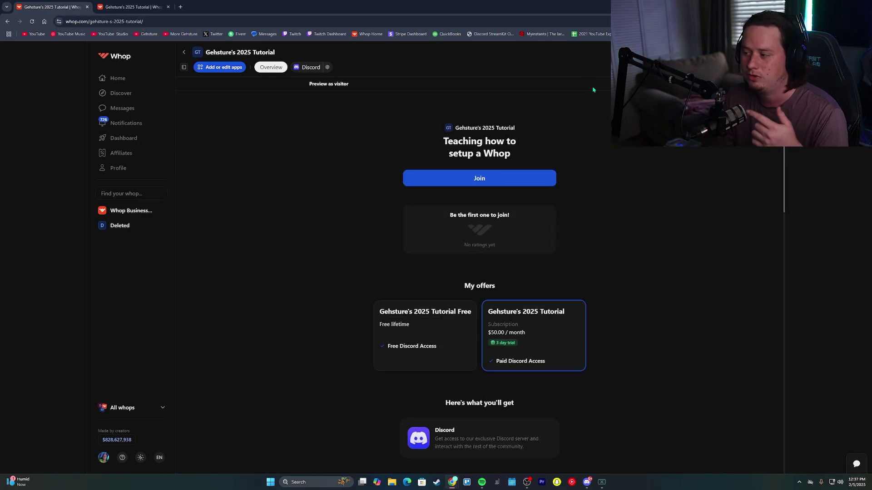
{"action": "scroll", "coordinate": [520, 259], "scroll_direction": "down", "scroll_amount": 2}
{"action": "scroll", "coordinate": [513, 254], "scroll_direction": "up", "scroll_amount": 2}
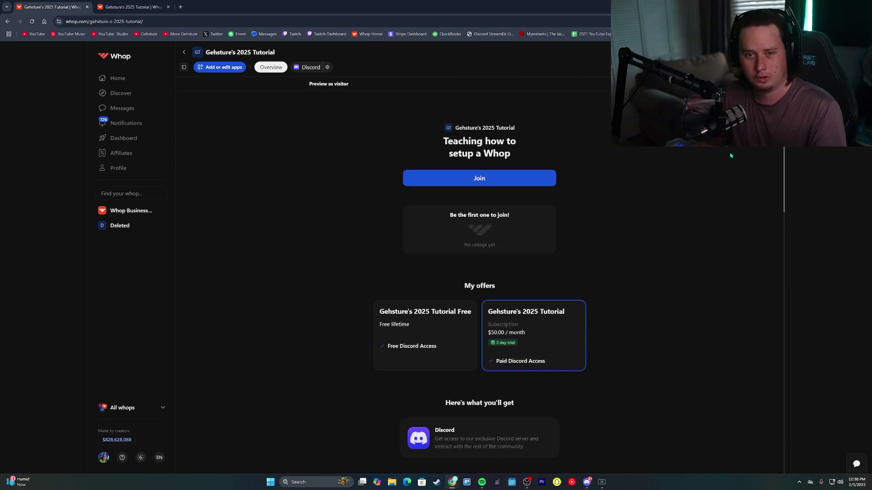
Switch back to Discord and exit server settings to the server's channel list
{"action": "key", "text": "super+d"}
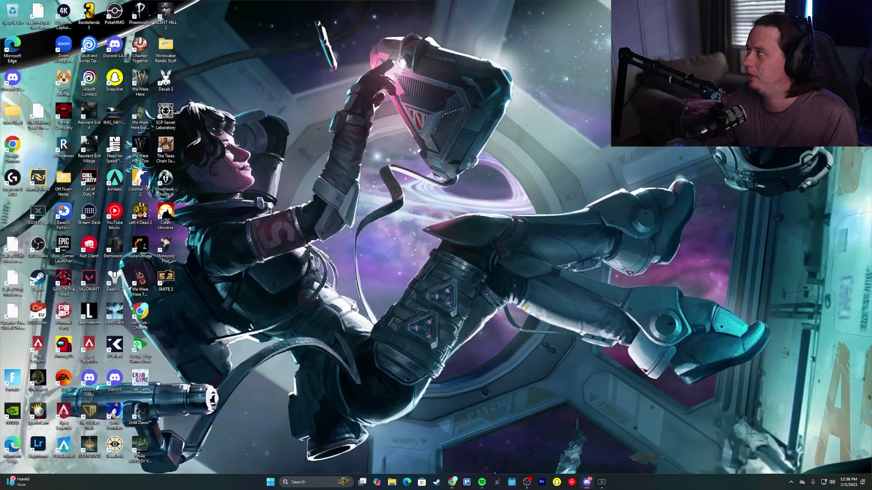
{"action": "left_click", "coordinate": [587, 482]}
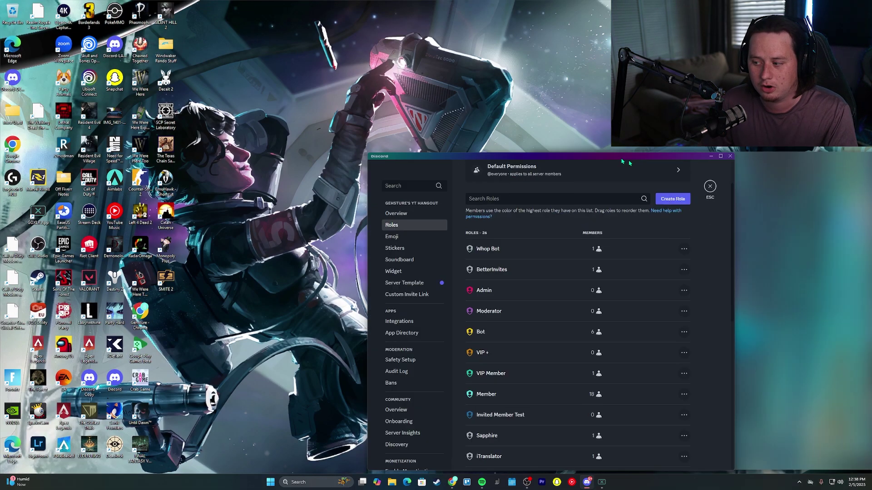
{"action": "left_click", "coordinate": [594, 37]}
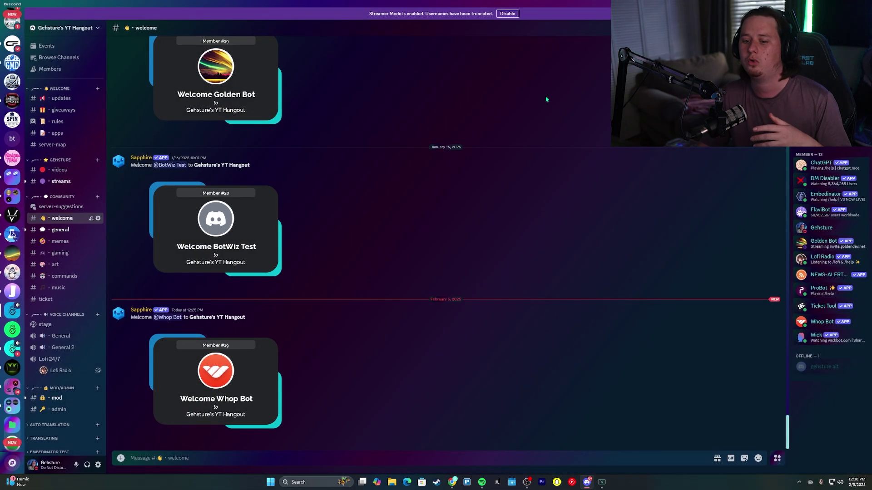
{"action": "scroll", "coordinate": [80, 333], "scroll_direction": "down", "scroll_amount": 3}
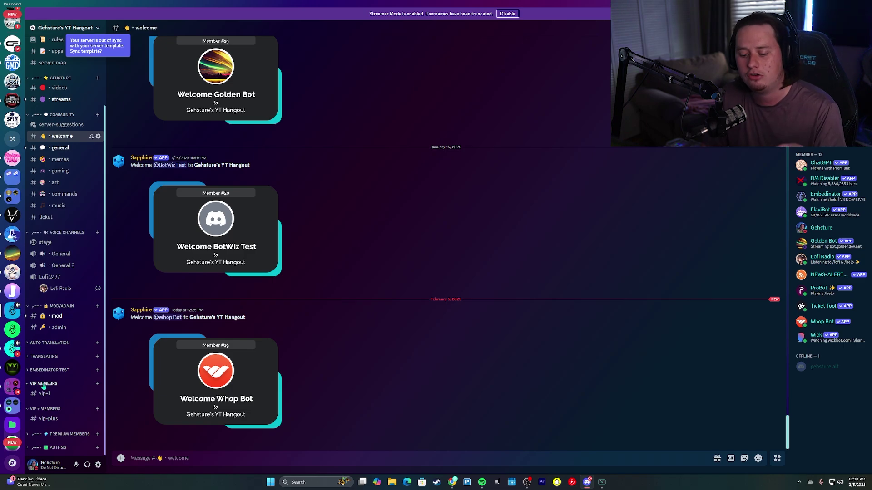
Give the VIP Member role View Channels access in the VIP Memebrs category permissions
{"action": "right_click", "coordinate": [44, 387]}
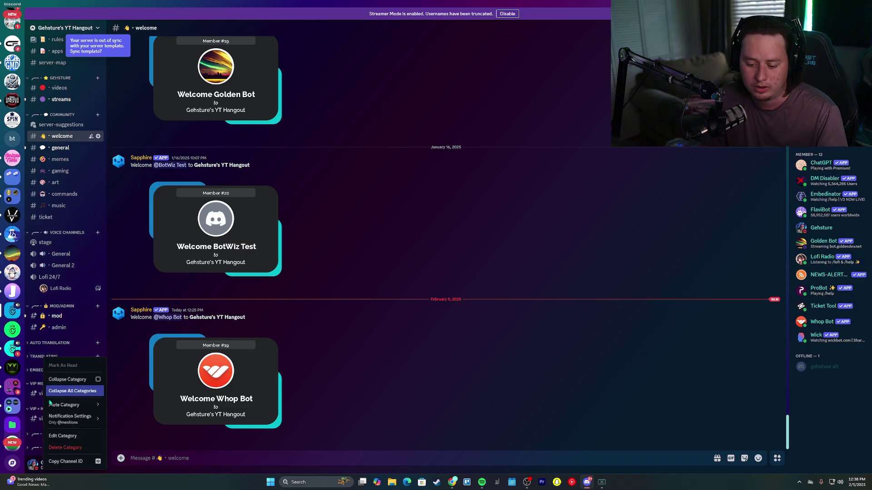
{"action": "left_click", "coordinate": [58, 437]}
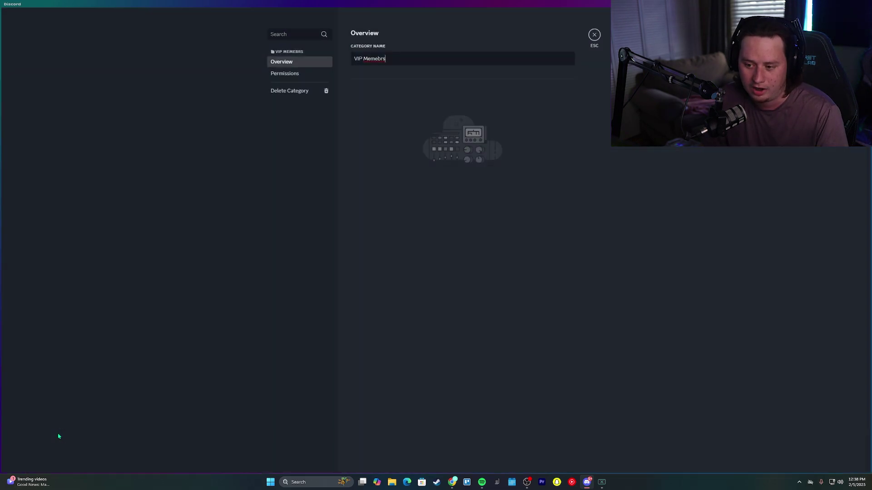
{"action": "left_click", "coordinate": [304, 74]}
{"action": "scroll", "coordinate": [424, 231], "scroll_direction": "down", "scroll_amount": 3}
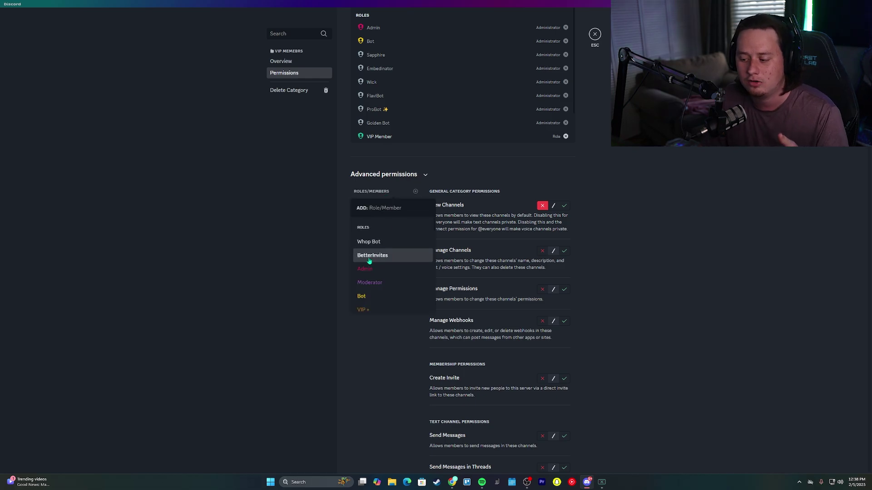
{"action": "left_click", "coordinate": [373, 202]}
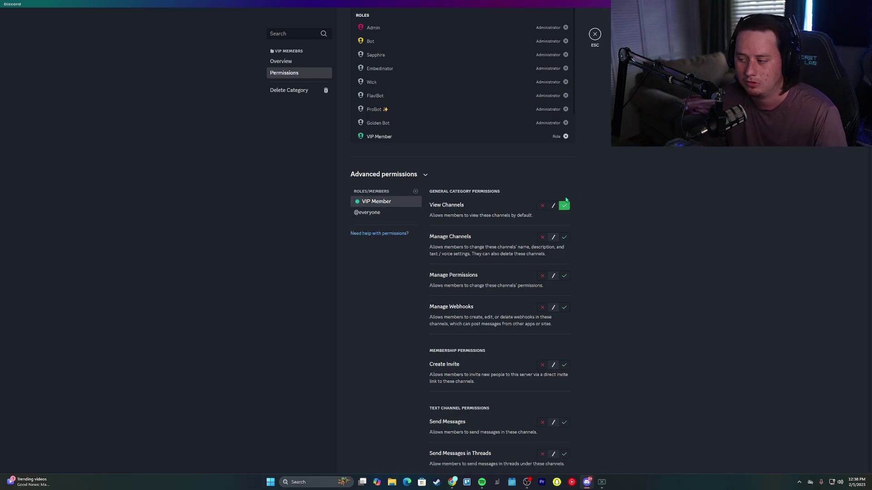
{"action": "key", "text": "Escape"}
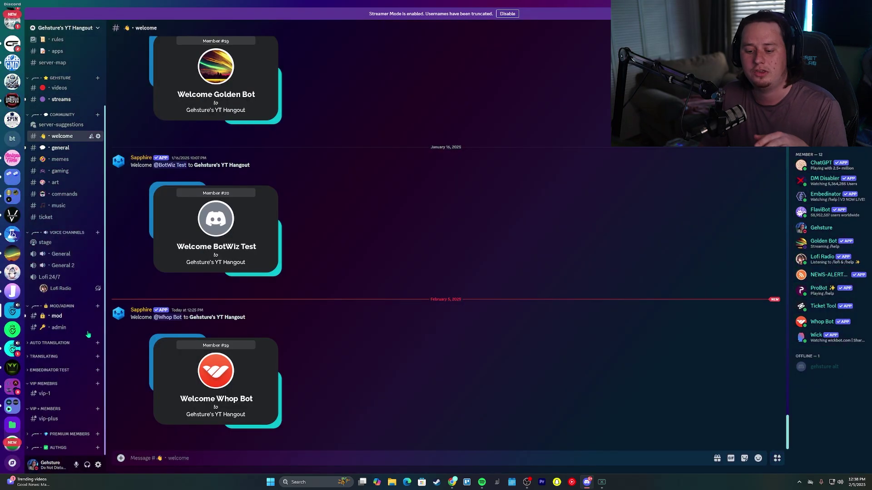
Create a text channel named vip-2 in the VIP Memebrs category
{"action": "left_click", "coordinate": [97, 385]}
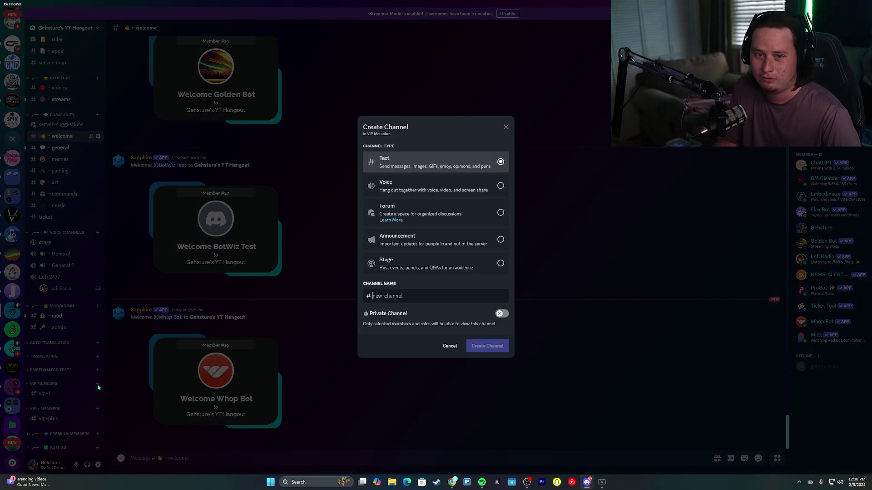
{"action": "type", "text": "vip-2"}
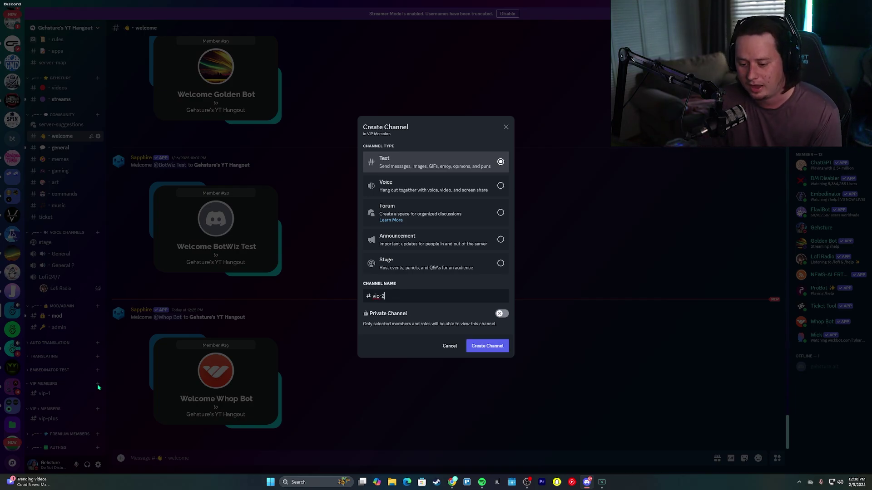
{"action": "key", "text": "Return"}
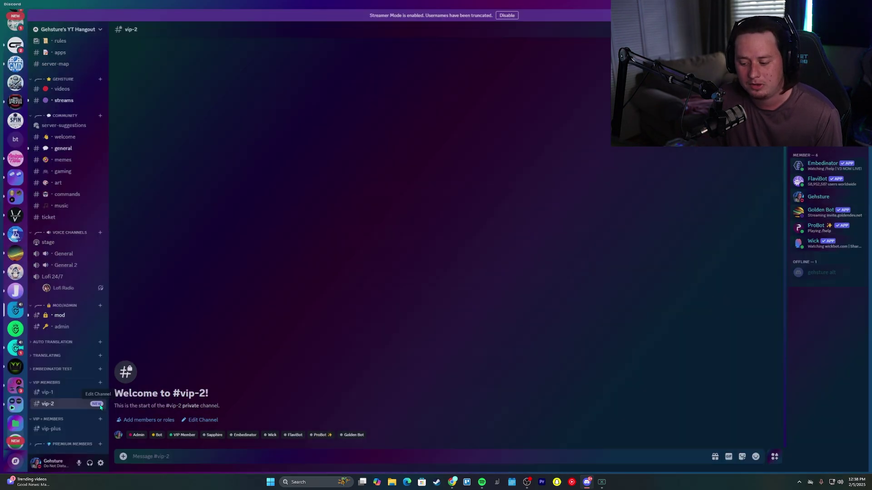
Let the VIP Member role view vip-2 in its channel permissions
{"action": "left_click", "coordinate": [98, 406]}
{"action": "left_click", "coordinate": [284, 73]}
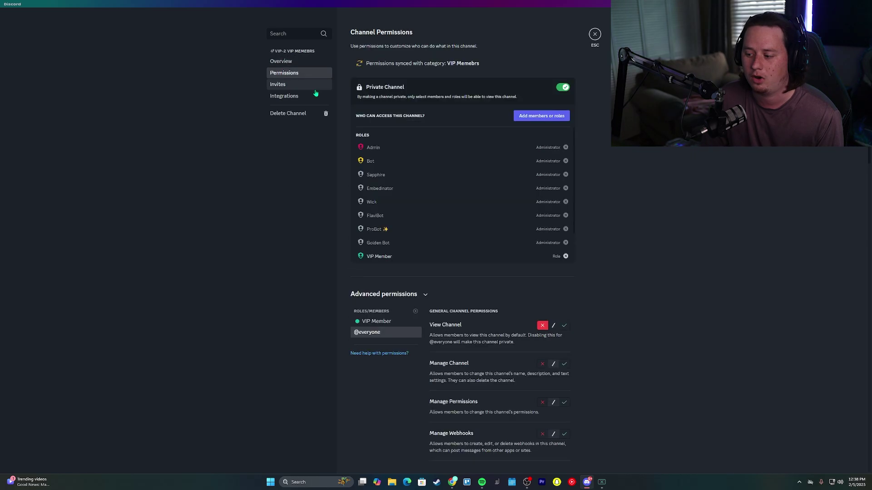
{"action": "left_click", "coordinate": [386, 321]}
{"action": "scroll", "coordinate": [470, 309], "scroll_direction": "down", "scroll_amount": 2}
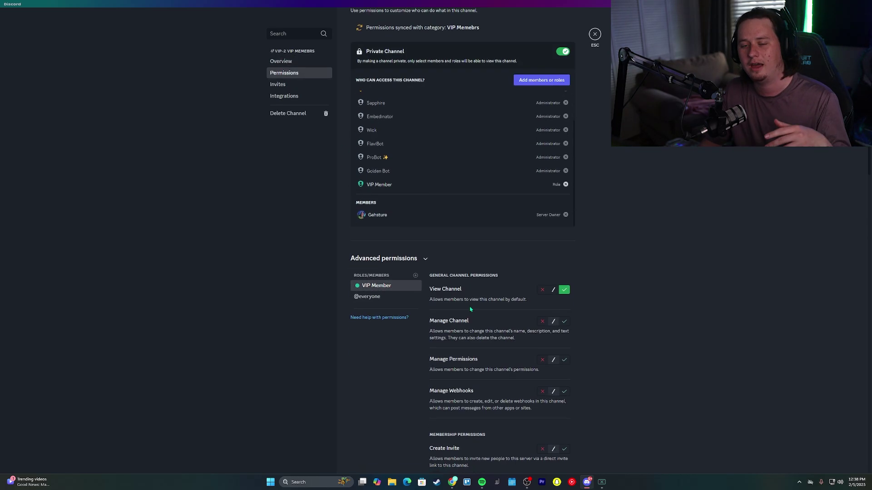